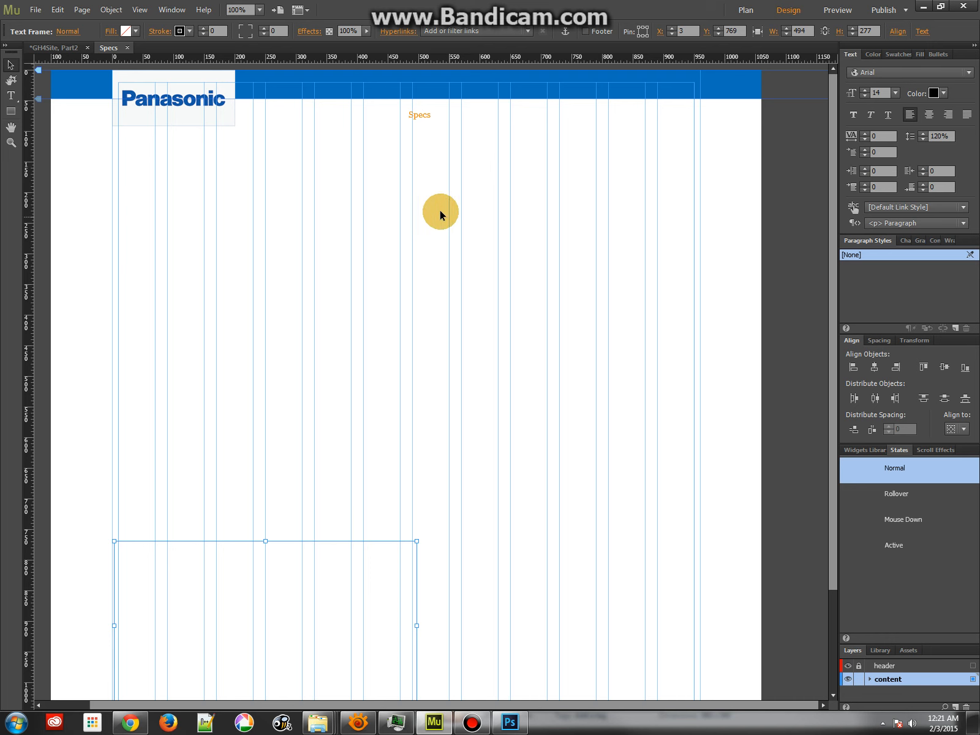
# Place the image main-spec.jpg on the Specs page, directly under the blue header bar at X 0, Y 47
pyautogui.click(37, 9)
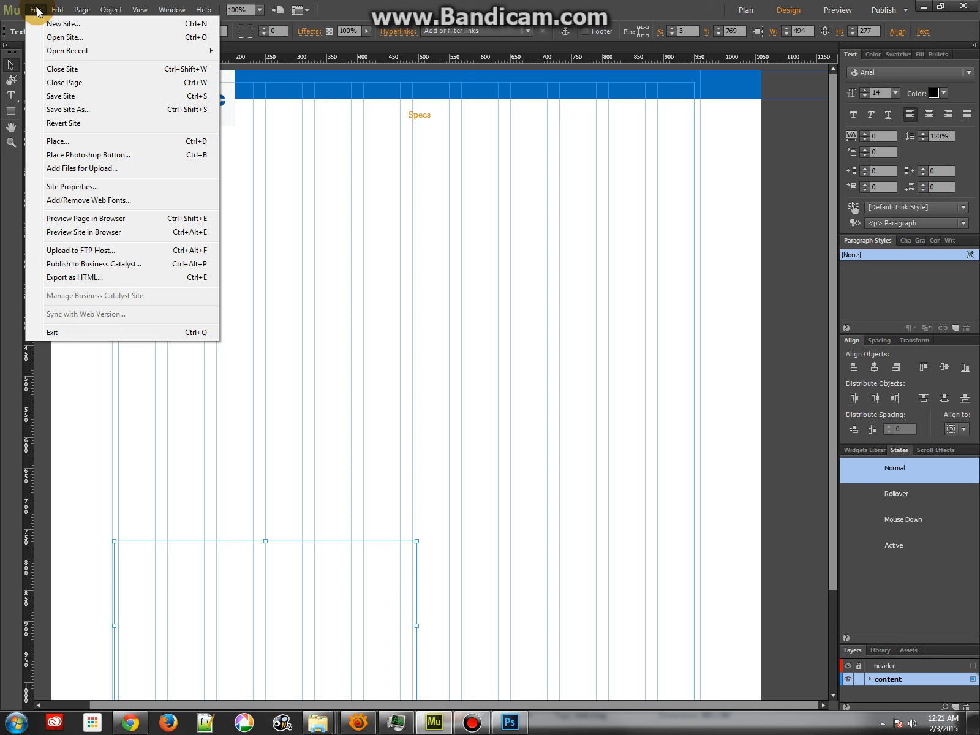
pyautogui.click(69, 141)
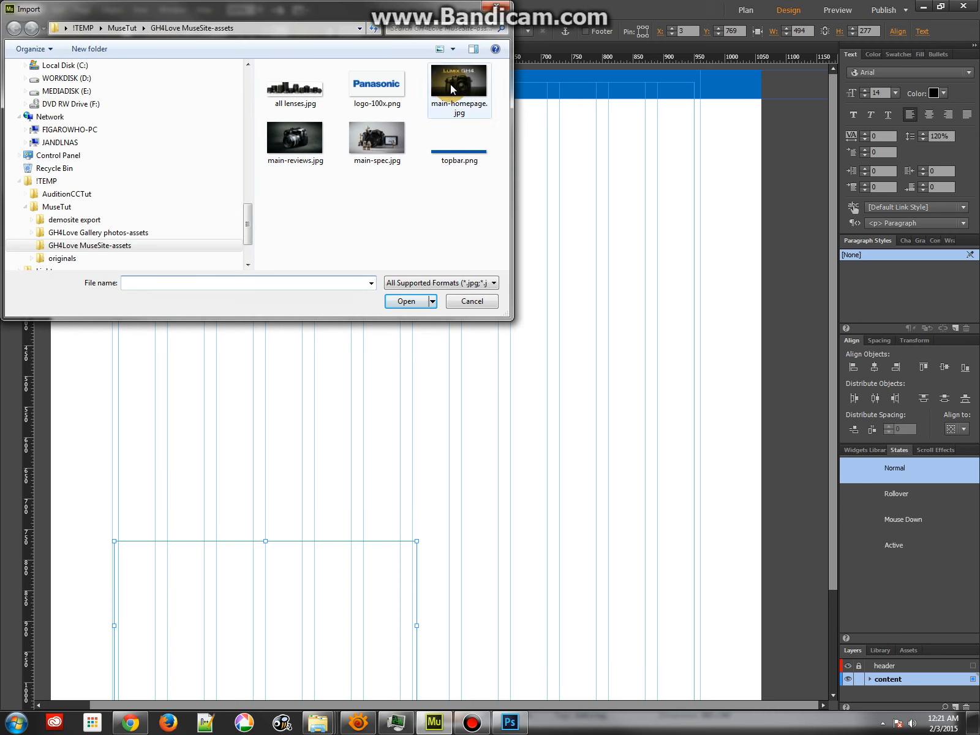
pyautogui.doubleClick(379, 140)
pyautogui.click(212, 160)
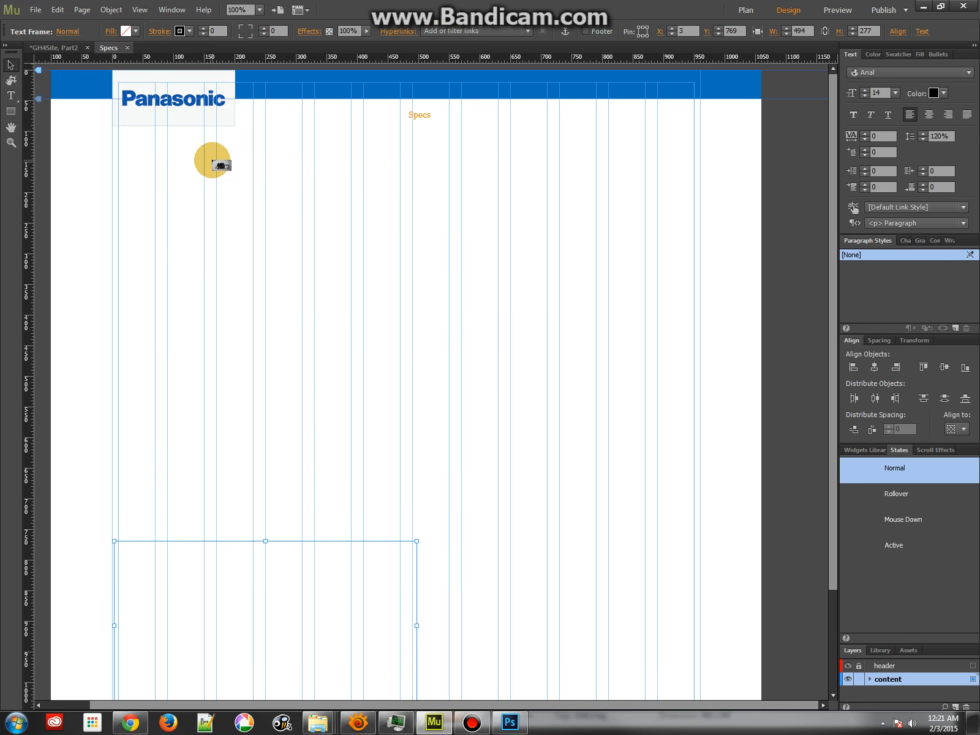
pyautogui.moveTo(245, 192); pyautogui.dragTo(146, 136)
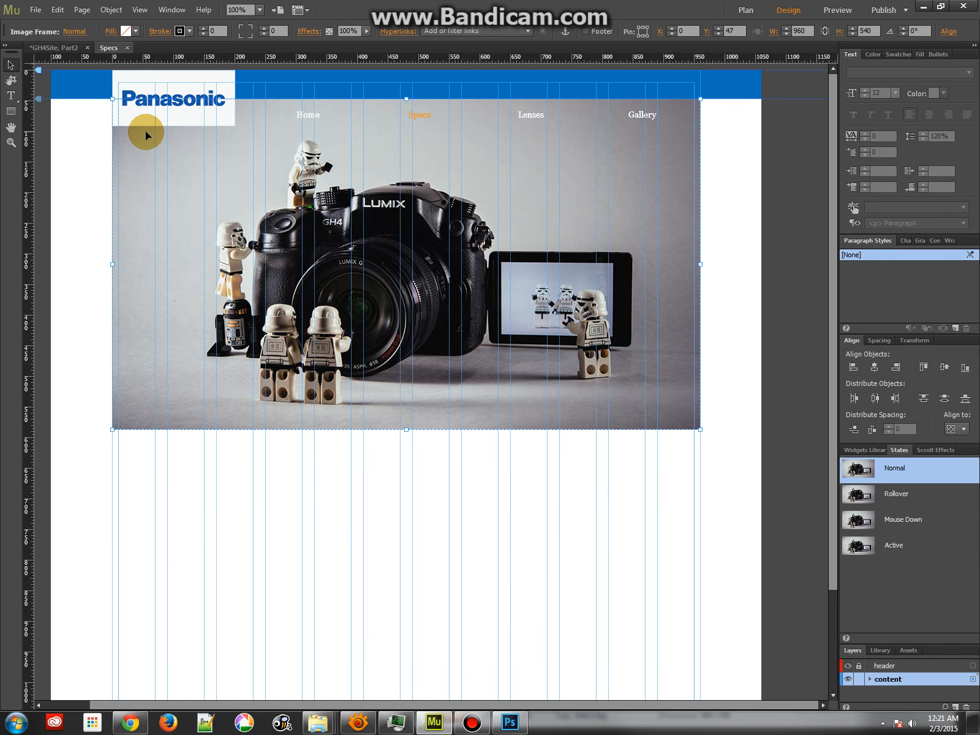
pyautogui.click(12, 81)
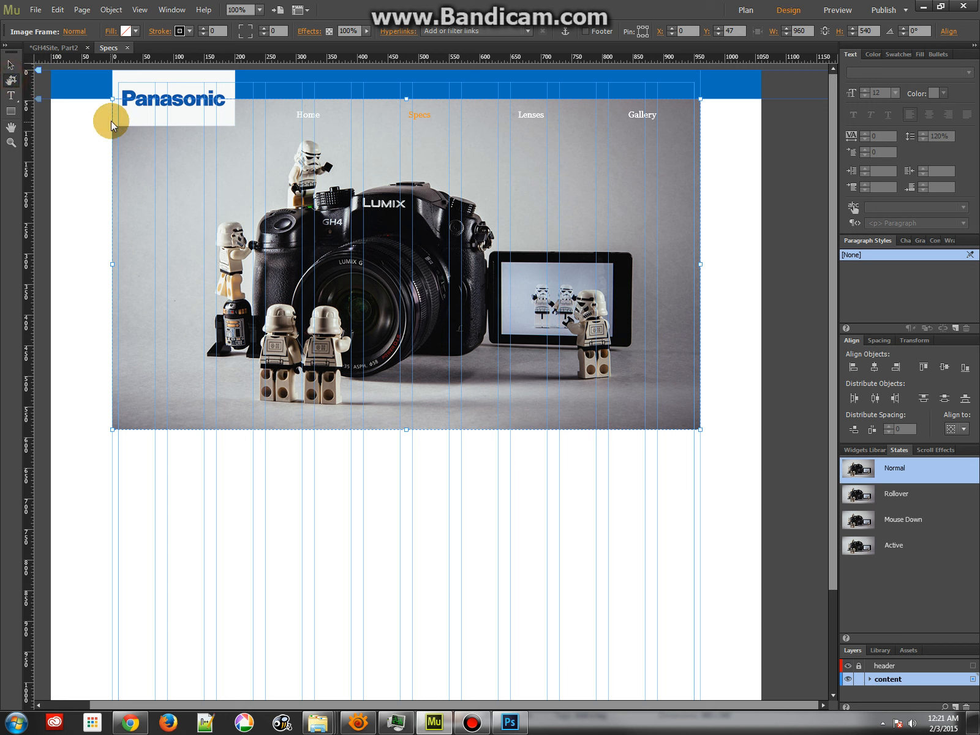
pyautogui.moveTo(406, 99)
pyautogui.mouseDown()
pyautogui.moveTo(411, 132)
pyautogui.moveTo(410, 97)
pyautogui.mouseUp()
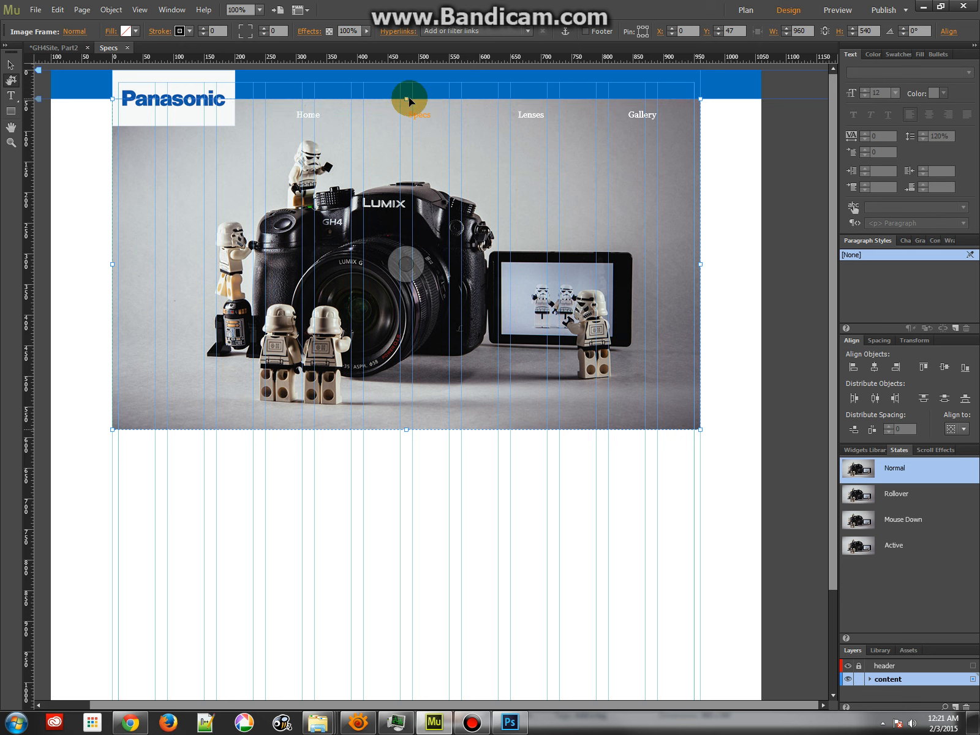
pyautogui.click(11, 64)
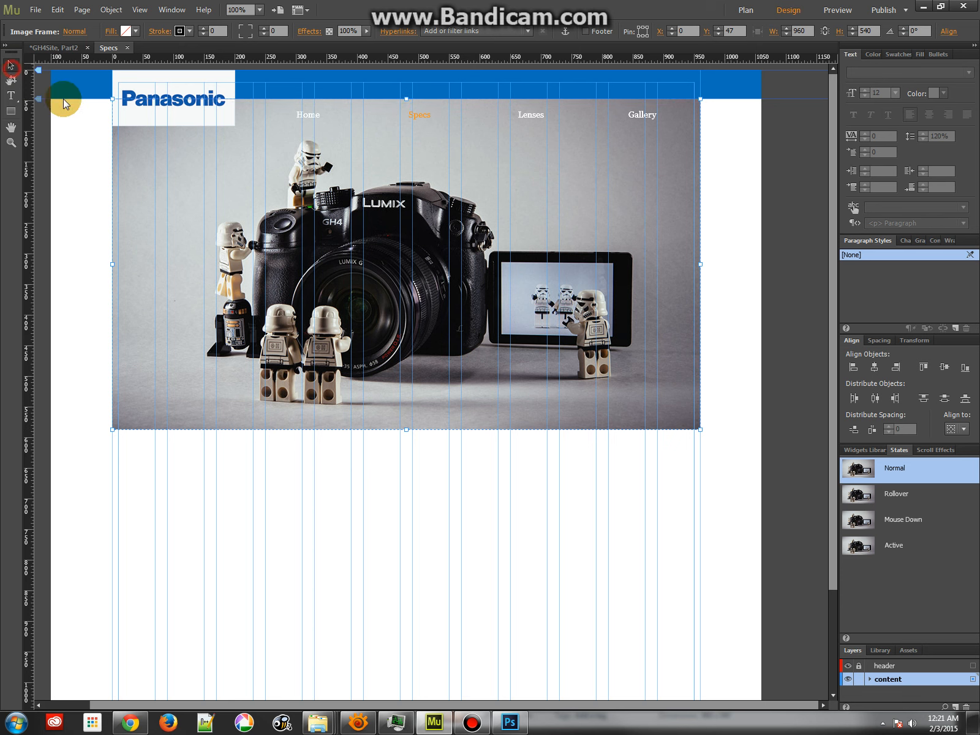
pyautogui.click(82, 158)
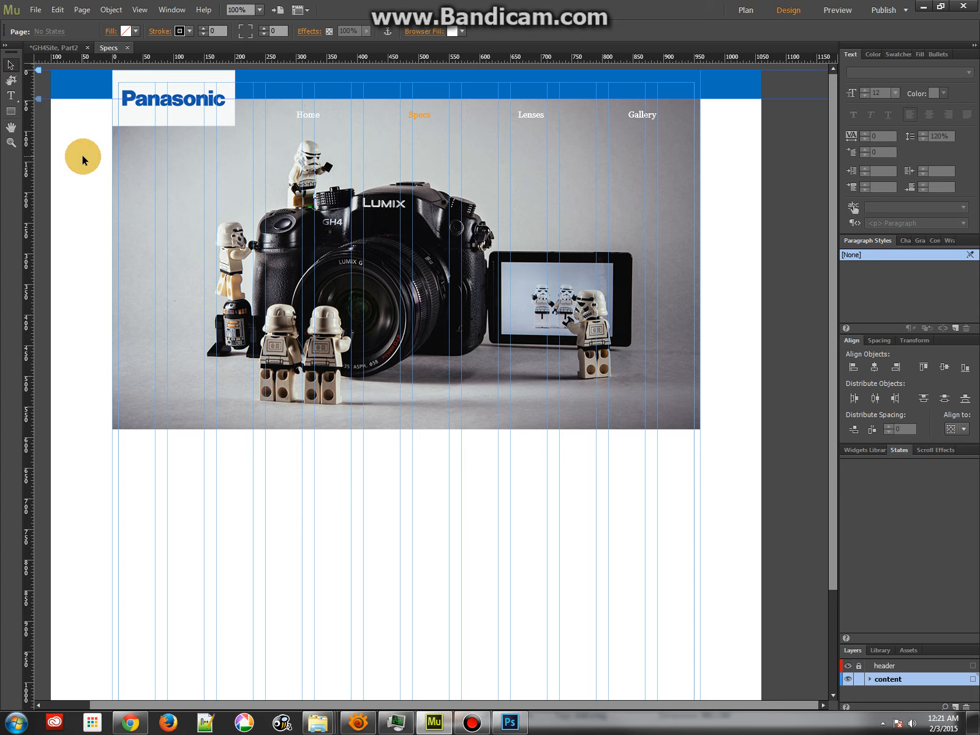
pyautogui.click(69, 54)
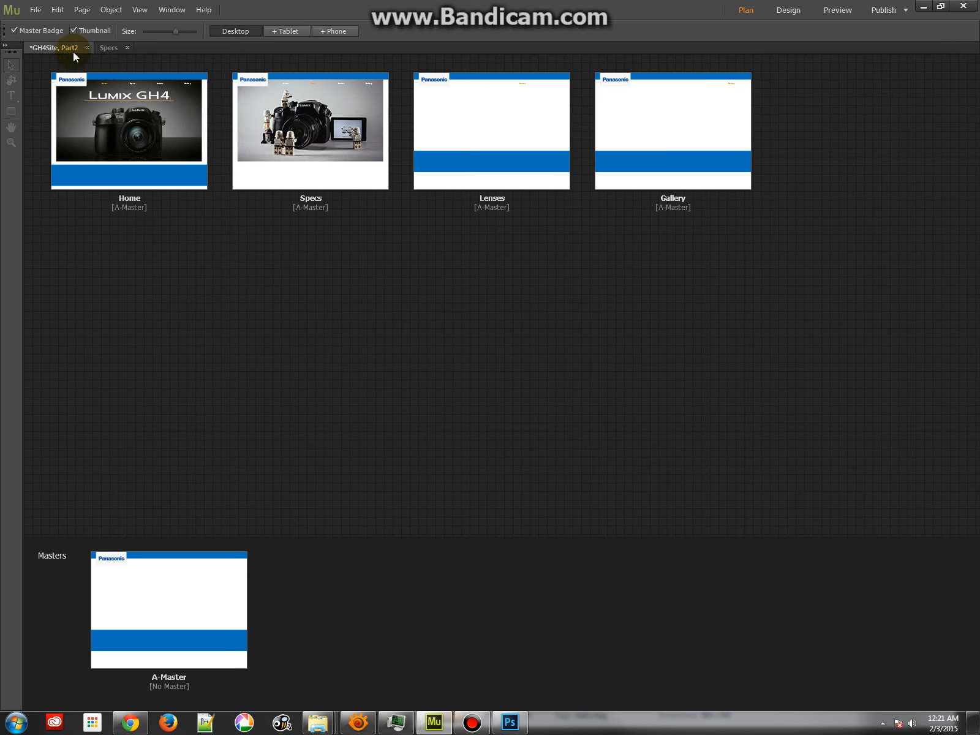
pyautogui.doubleClick(304, 128)
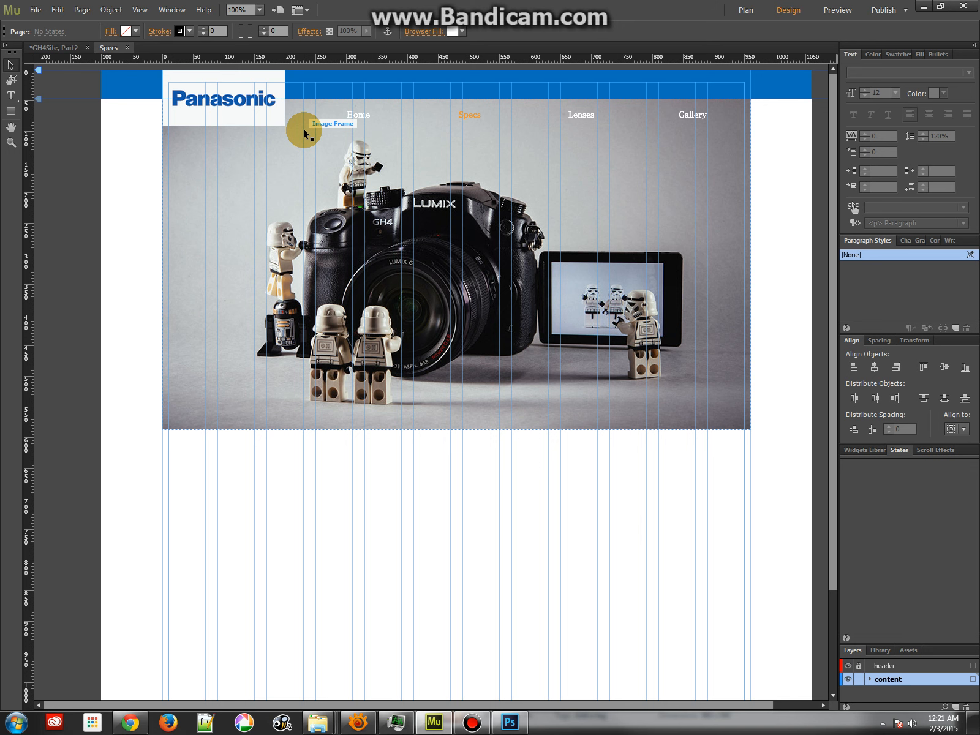
# Move the empty text frame up to X 0, Y 602, just below the camera image
pyautogui.scroll(-3, 270, 528)
pyautogui.click(276, 532)
pyautogui.moveTo(254, 453); pyautogui.dragTo(252, 355)
pyautogui.click(548, 370)
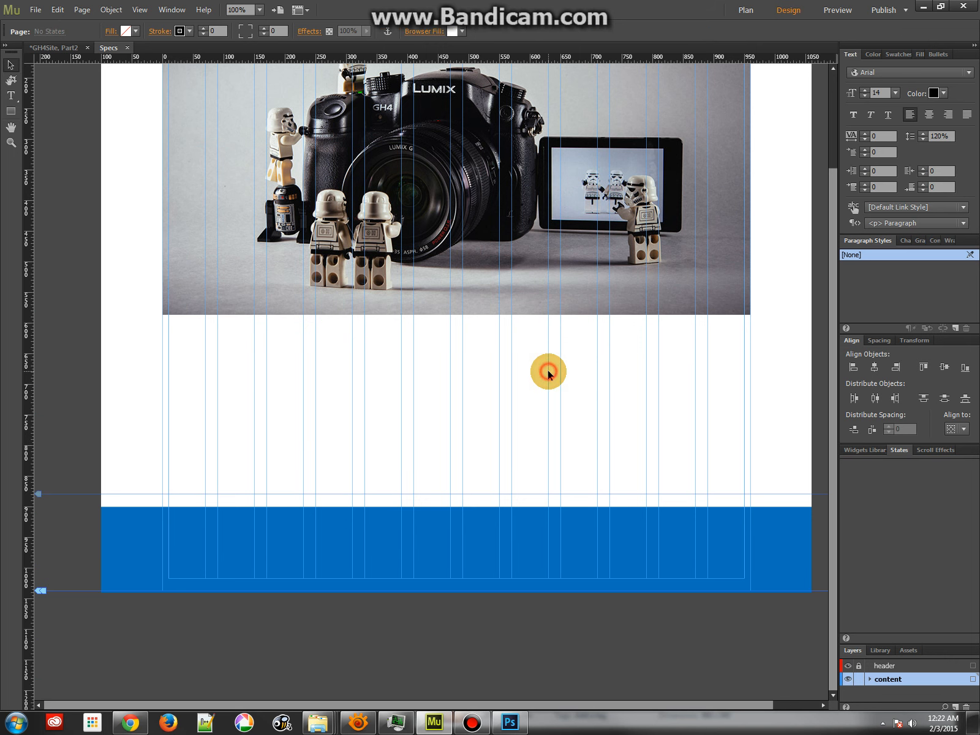
pyautogui.click(598, 275)
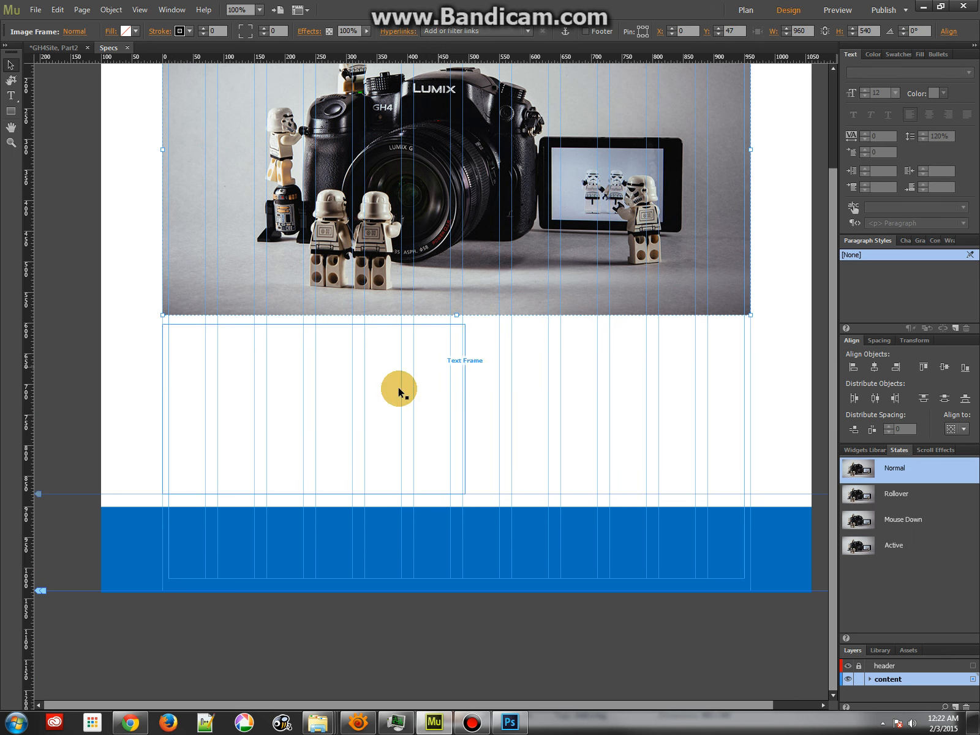
pyautogui.click(380, 400)
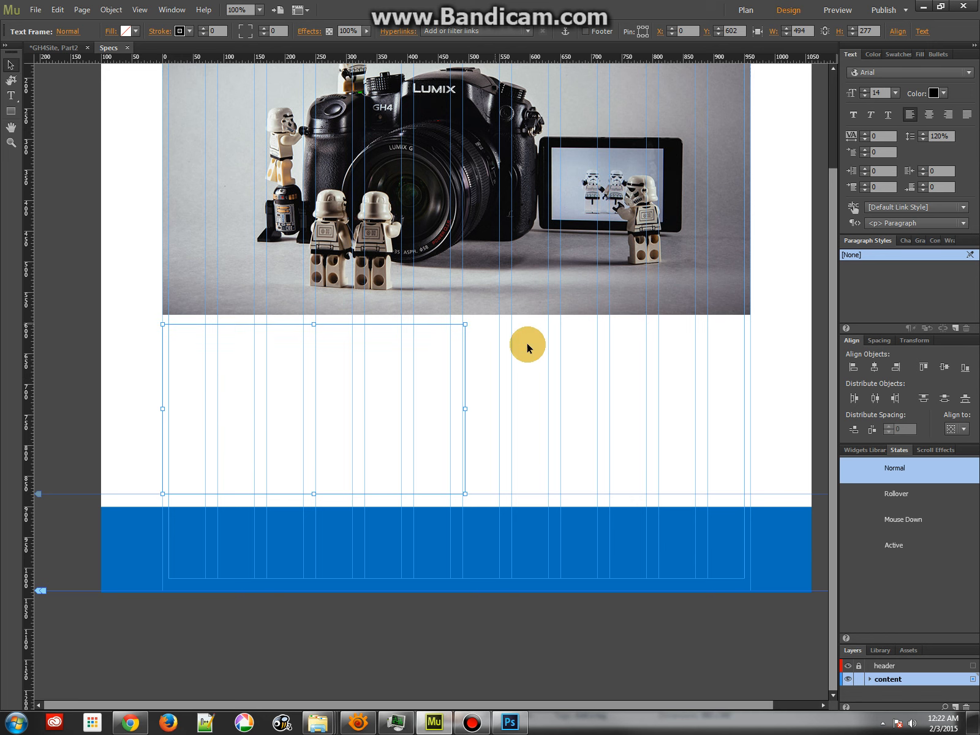
# Draw a text frame about 328 by 94 px over the image's upper right area and enter "Specifications"
pyautogui.scroll(2, 619, 435)
pyautogui.click(619, 436)
pyautogui.scroll(3, 609, 368)
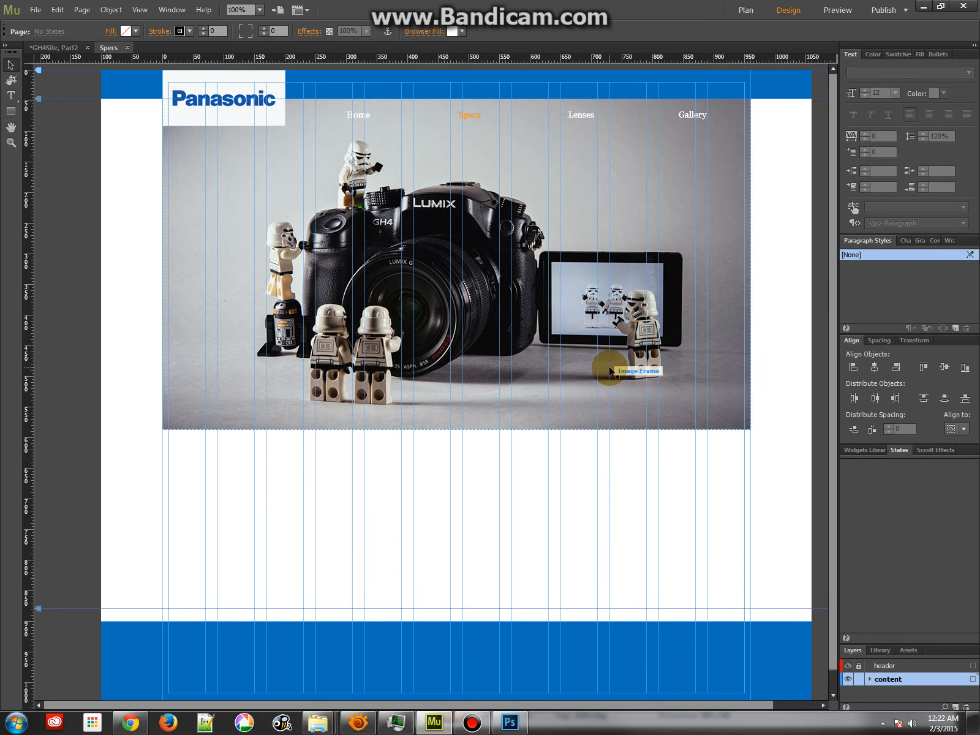
pyautogui.click(11, 95)
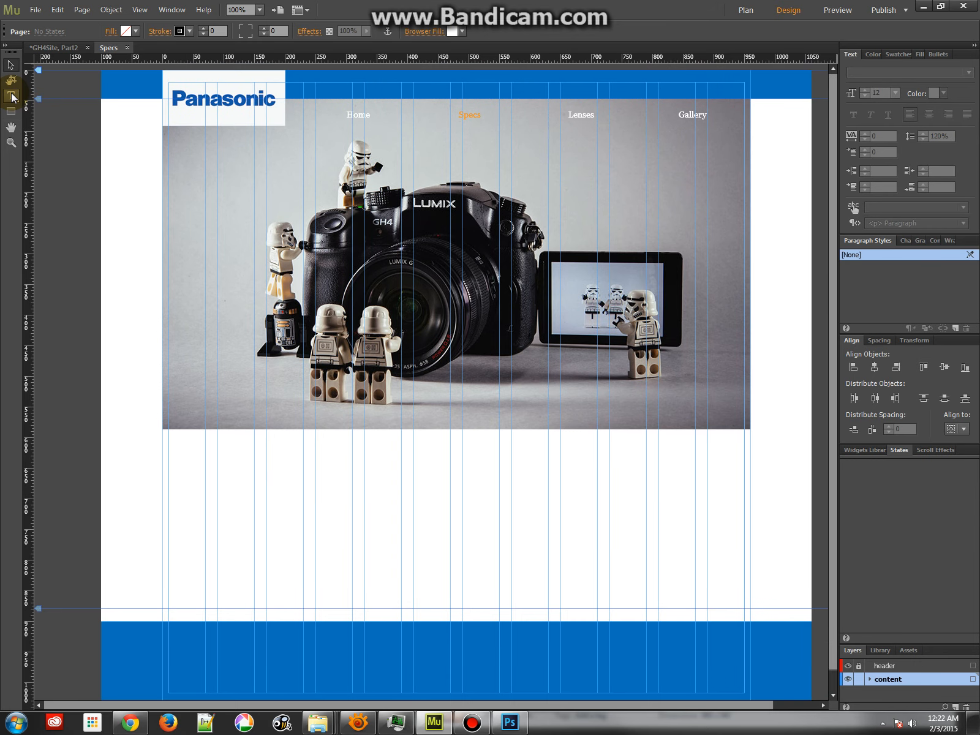
pyautogui.click(12, 99)
pyautogui.moveTo(477, 149); pyautogui.dragTo(679, 208)
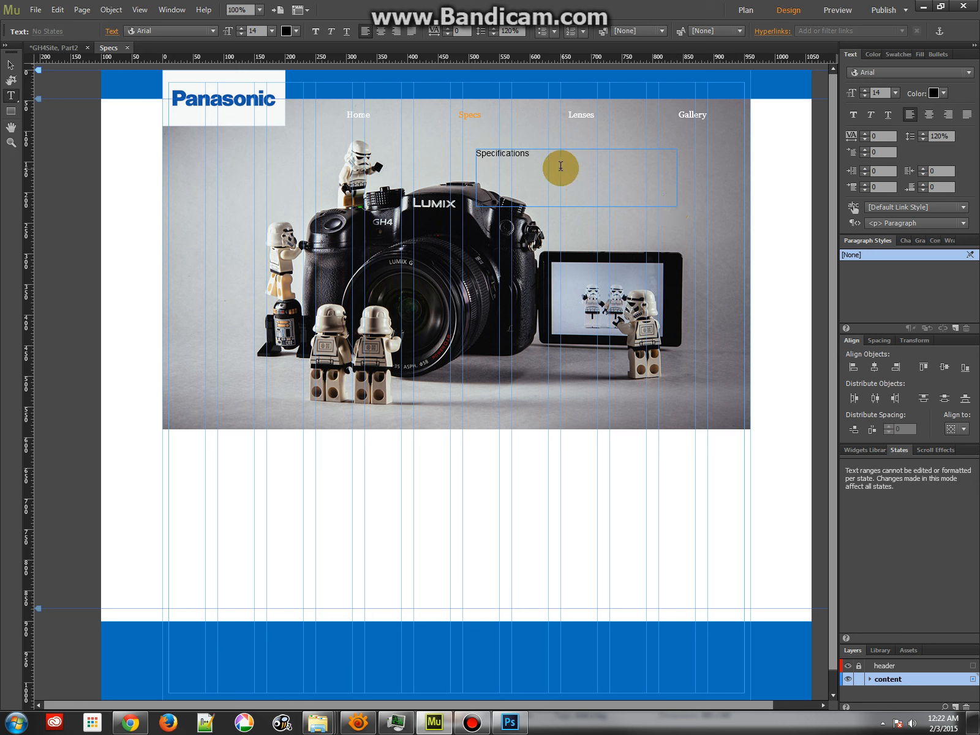
# Set the font size of the word "Specifications" to 48
pyautogui.click(541, 159)
pyautogui.doubleClick(525, 156)
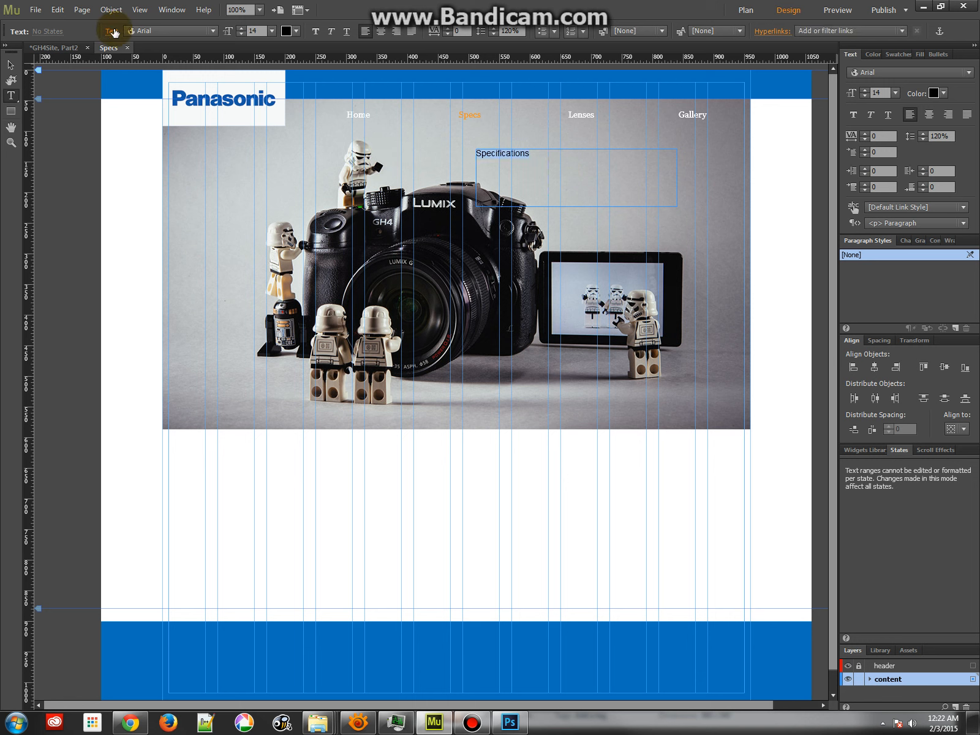
pyautogui.click(242, 27)
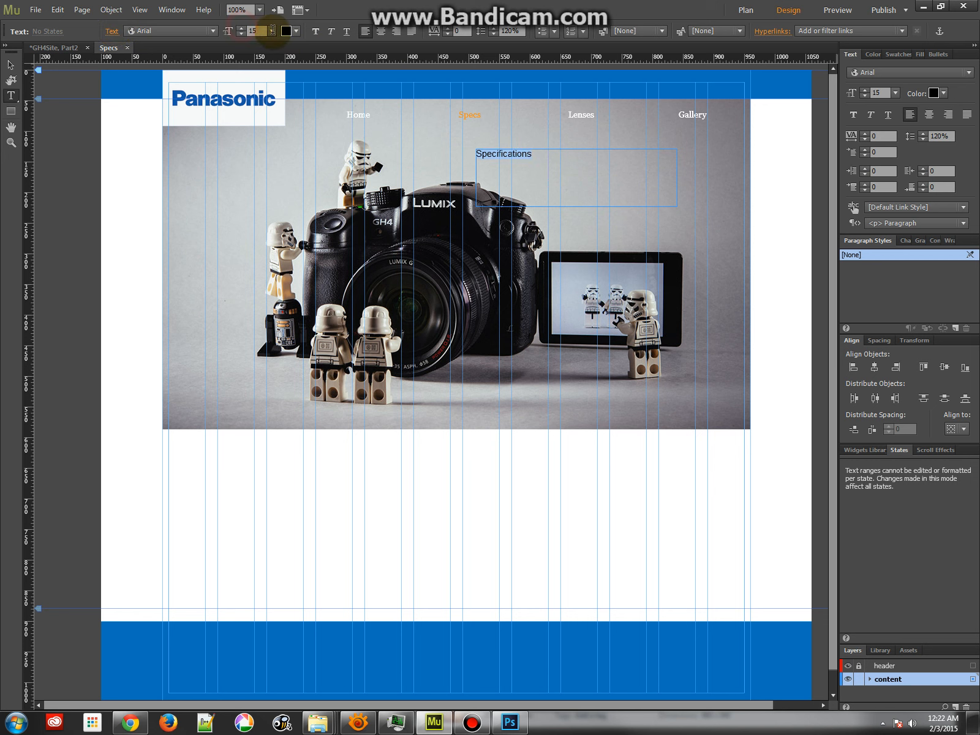
pyautogui.click(272, 31)
pyautogui.click(284, 193)
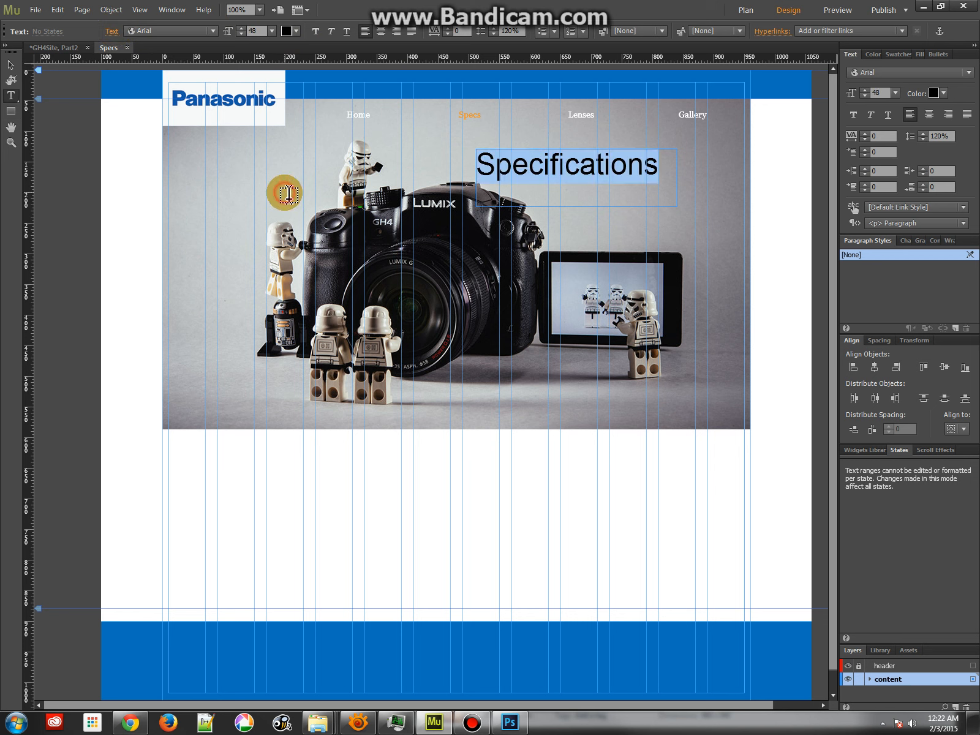
# Examine the available web fonts, comparing the serif and slab serif Adobe Edge filters and the self-hosted font option
pyautogui.click(213, 30)
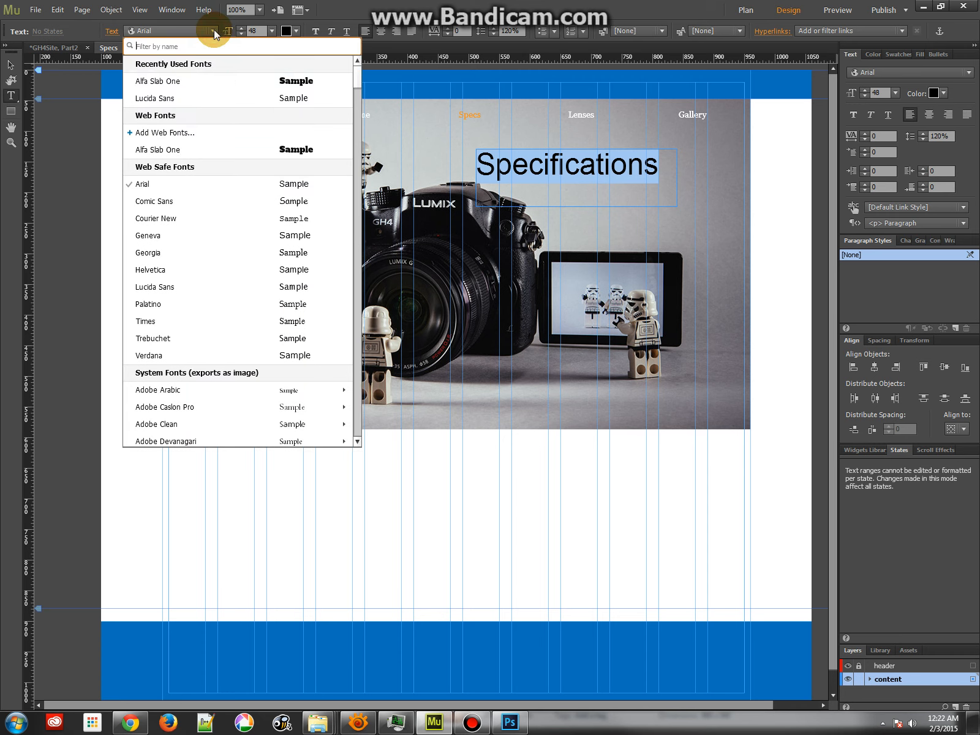
pyautogui.click(171, 134)
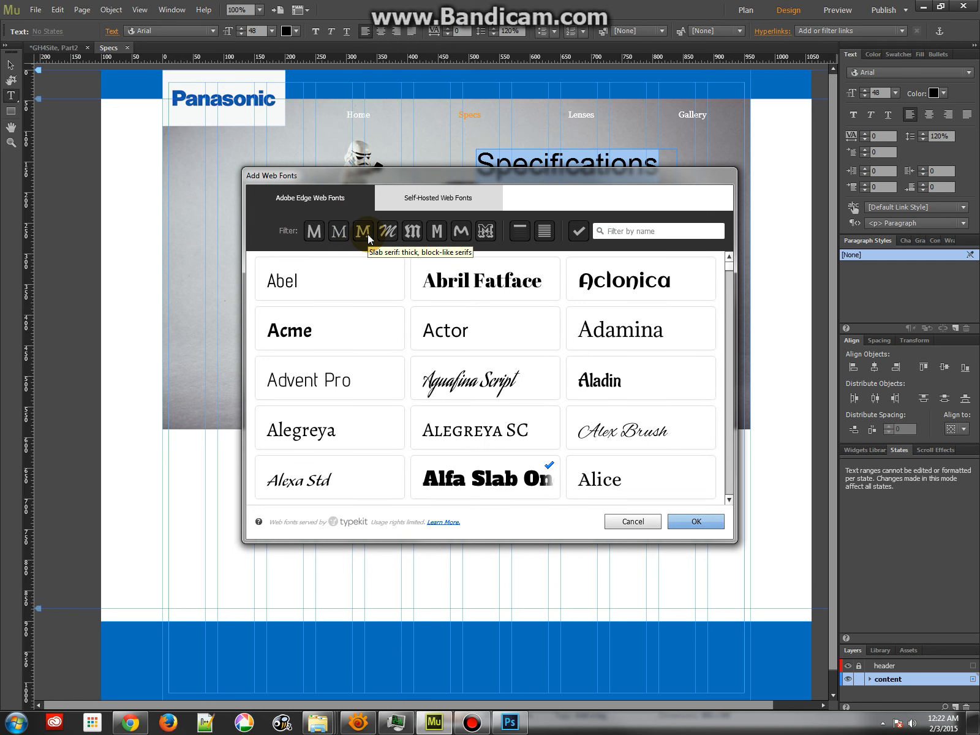
pyautogui.click(367, 236)
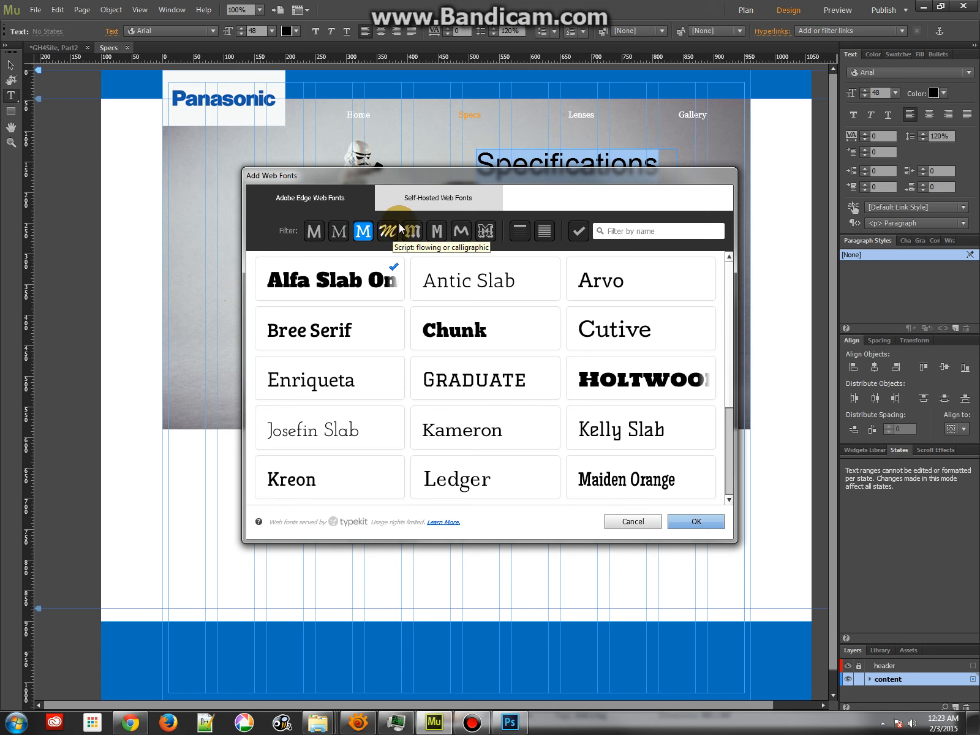
pyautogui.moveTo(414, 174); pyautogui.dragTo(353, 157)
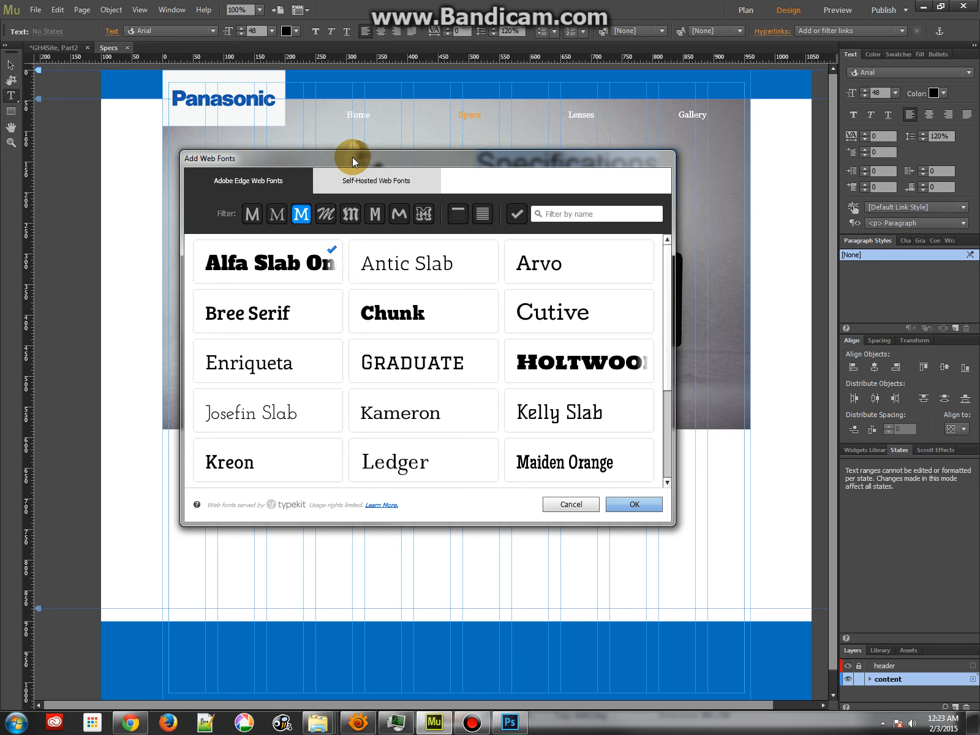
pyautogui.click(356, 180)
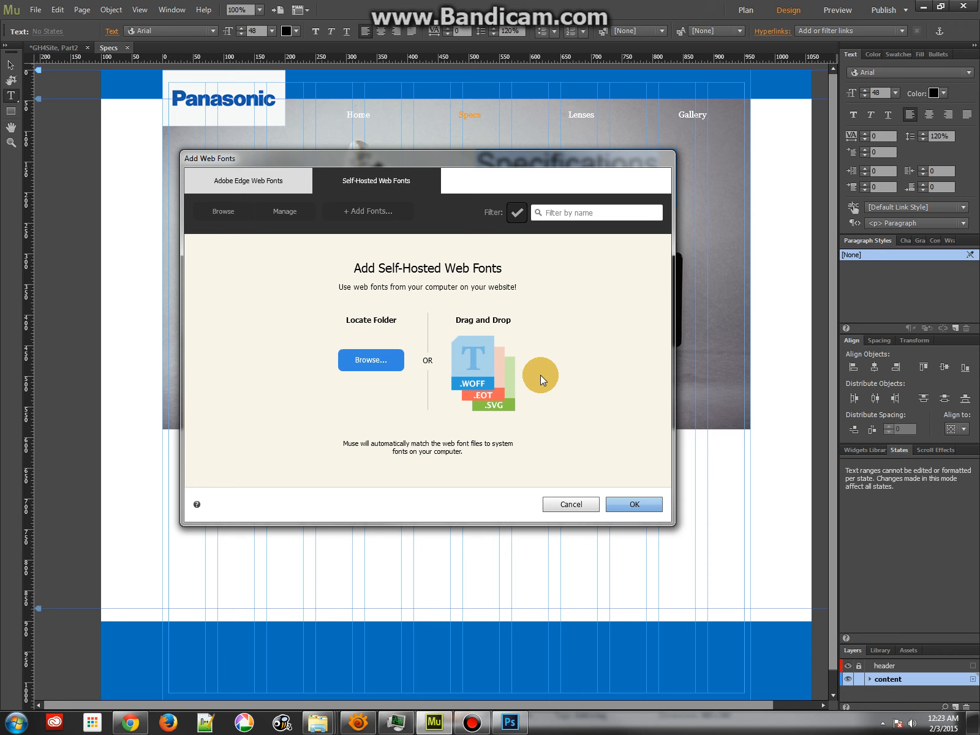
pyautogui.click(287, 184)
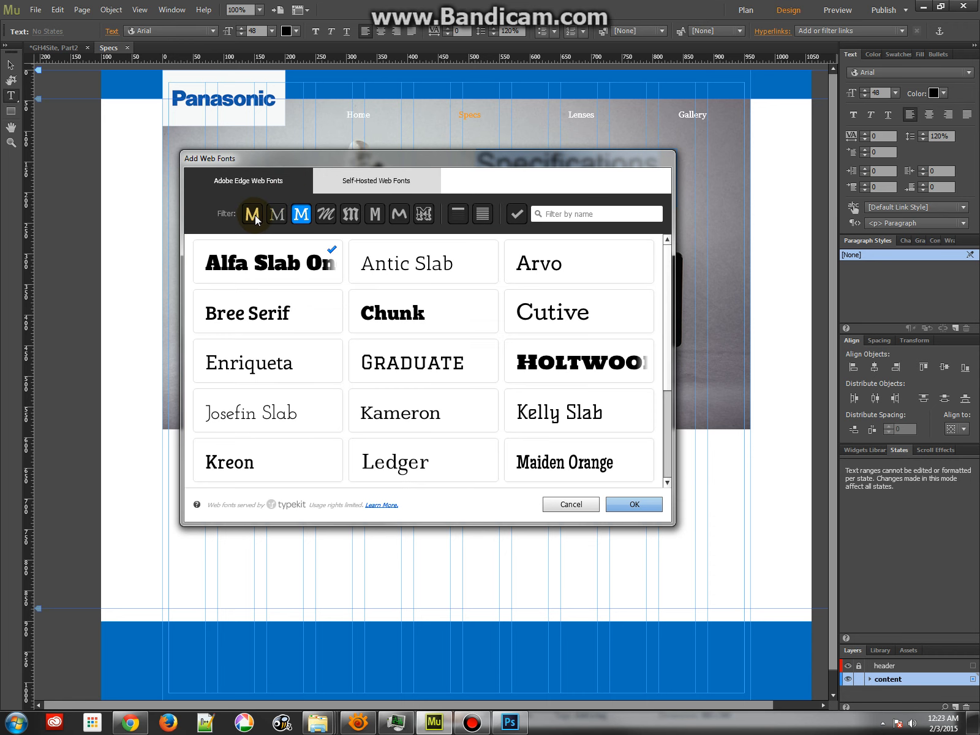
pyautogui.click(276, 214)
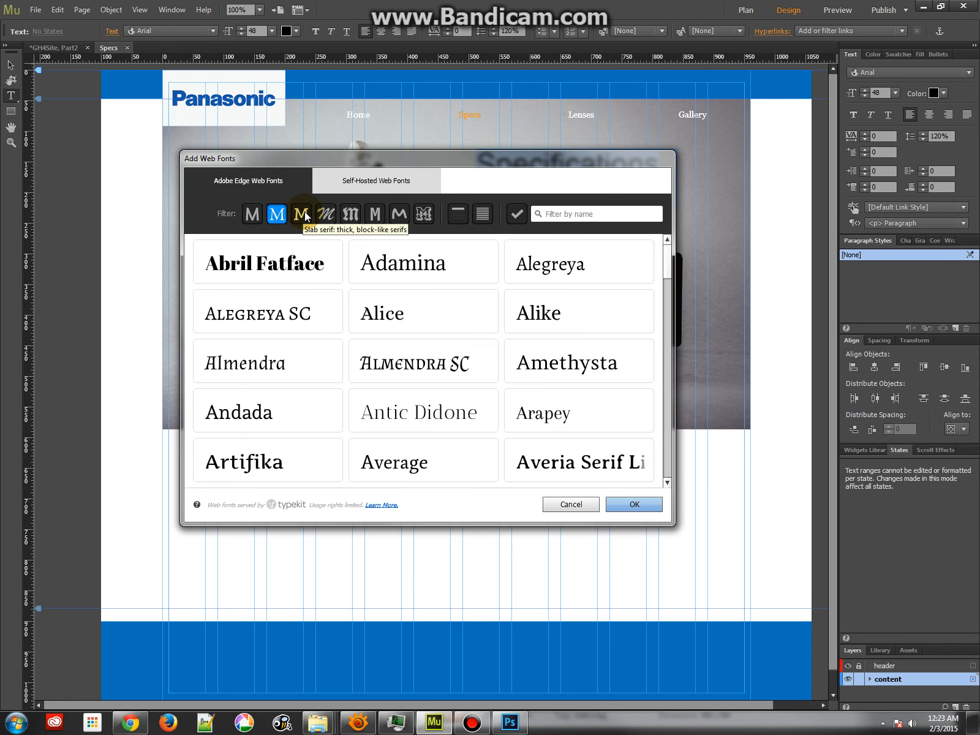
pyautogui.click(301, 214)
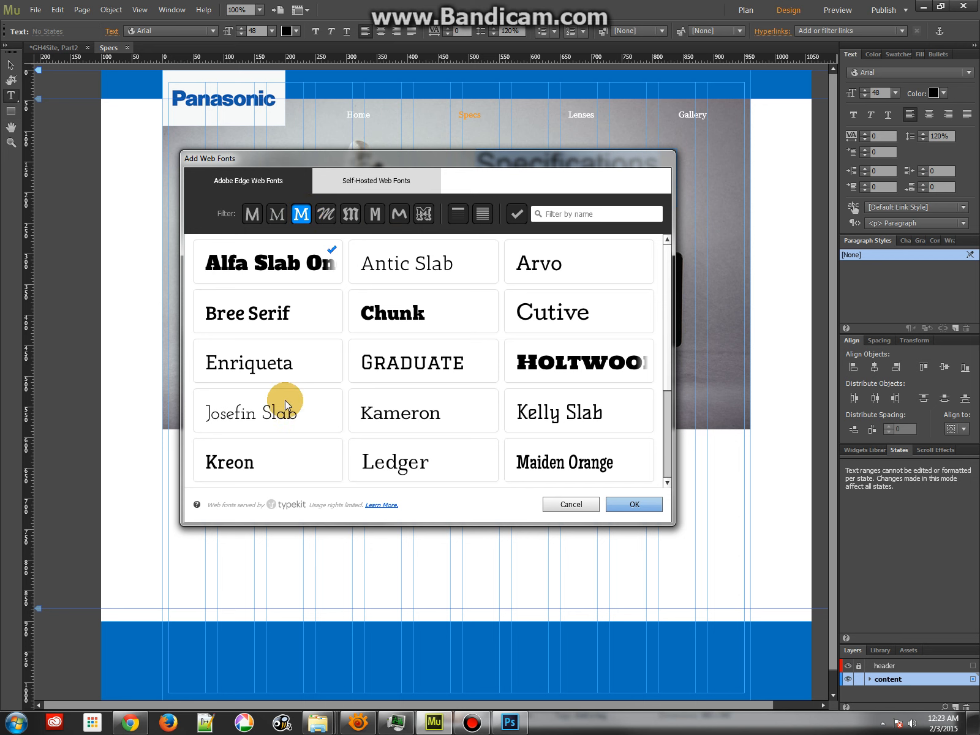
pyautogui.click(637, 505)
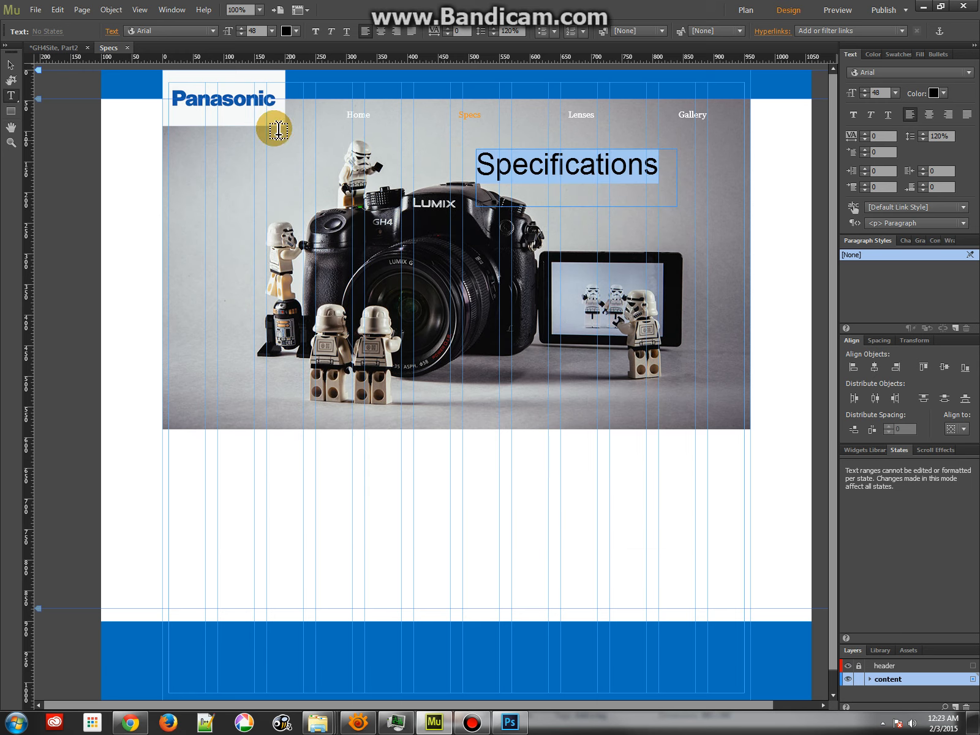
# Set the "Specifications" heading to the Alfa Slab One web font and widen its frame to 448 px
pyautogui.click(172, 33)
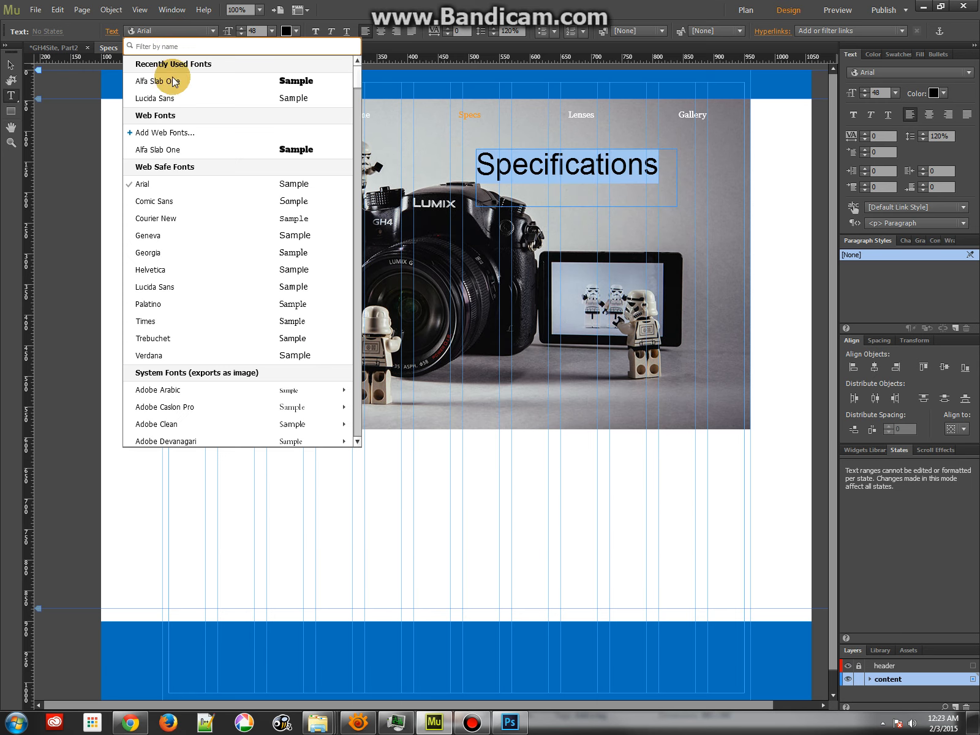
pyautogui.click(173, 151)
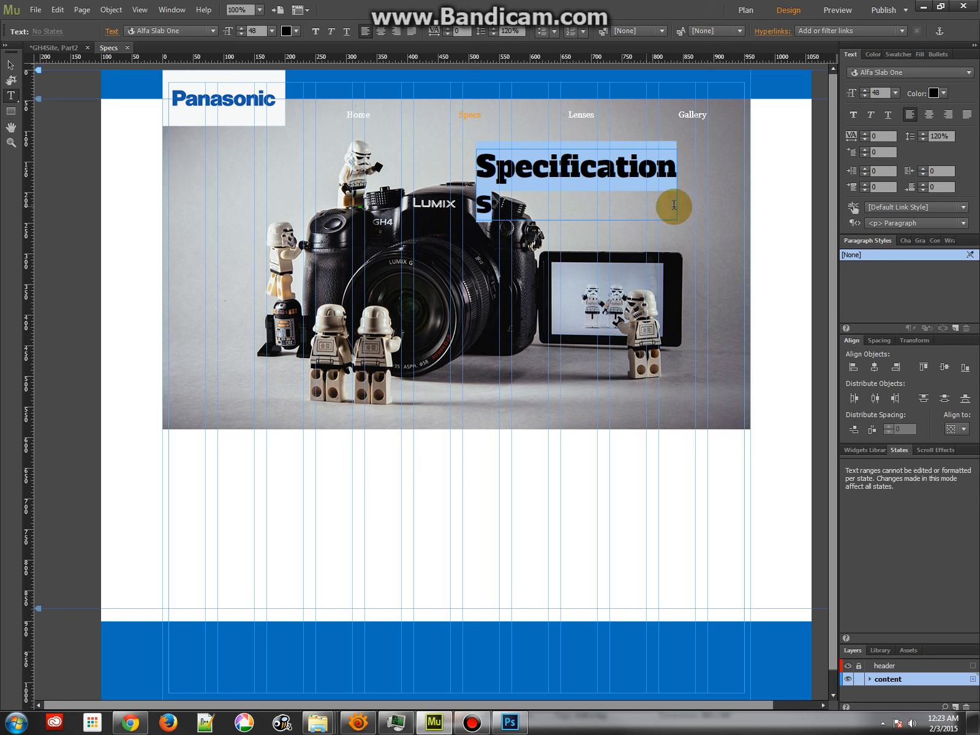
pyautogui.click(11, 64)
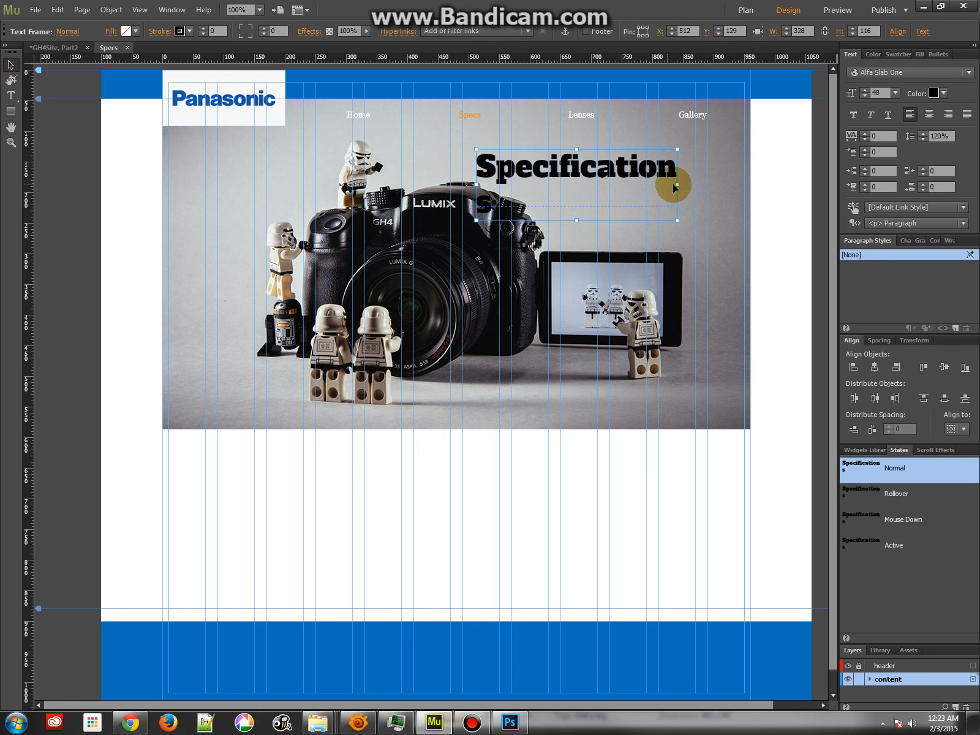
pyautogui.moveTo(677, 185); pyautogui.dragTo(750, 173)
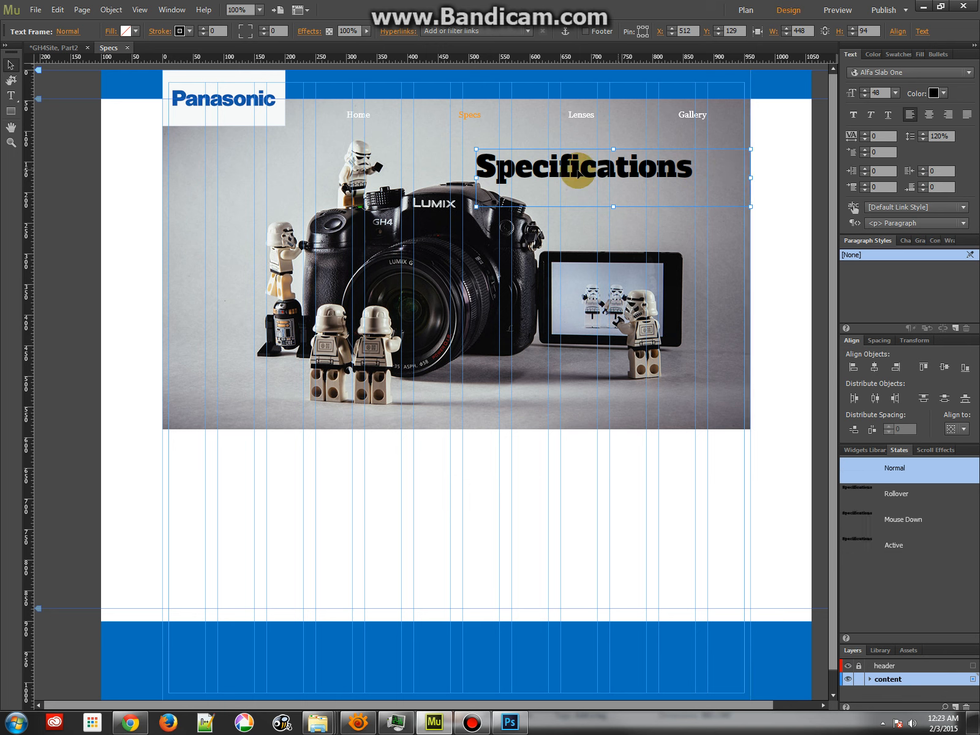
# Reduce the heading frame's height to 61 px, move it to the image's lower right area at Y 496, and widen it leftward to 490 px
pyautogui.moveTo(614, 207); pyautogui.dragTo(612, 398)
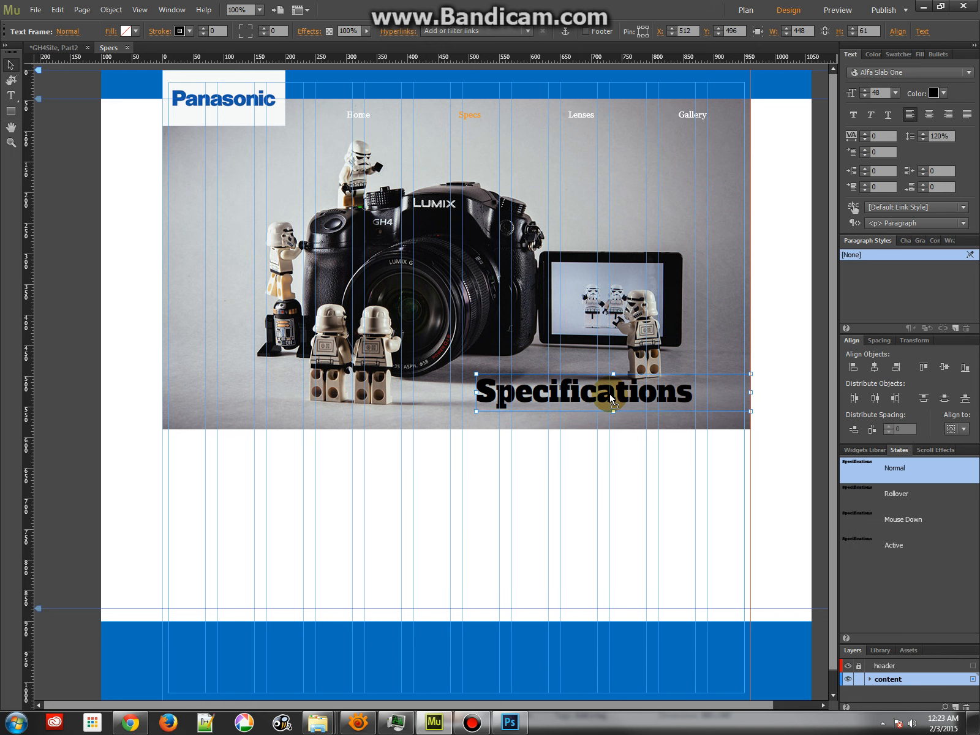
pyautogui.moveTo(476, 392); pyautogui.dragTo(452, 392)
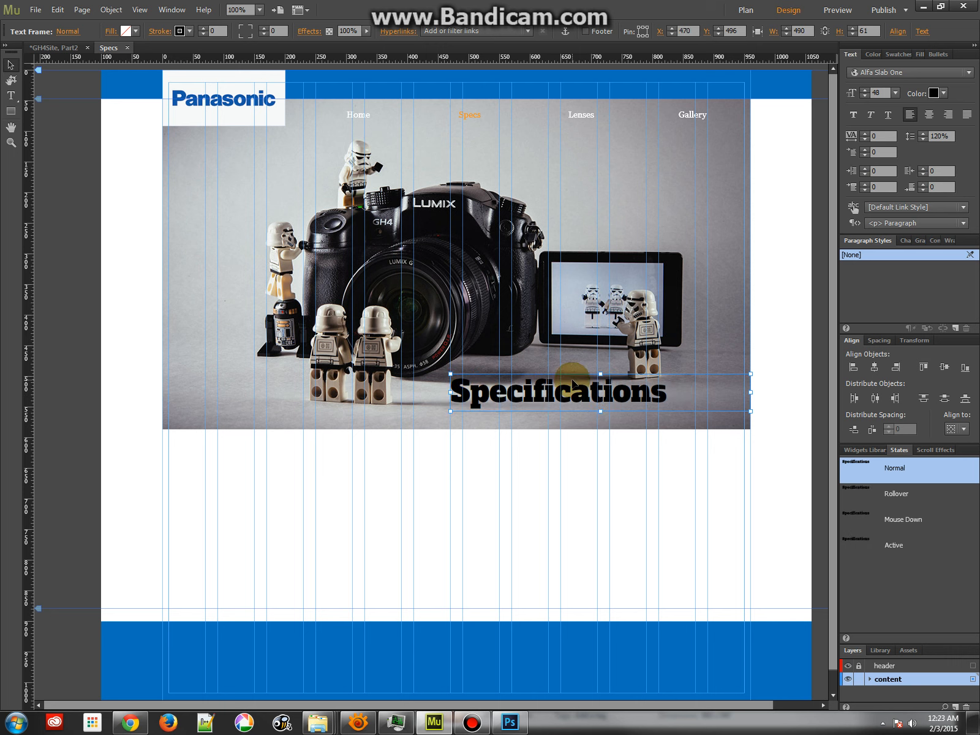
# Remove the stroke colour from the "Specifications" heading frame
pyautogui.click(181, 31)
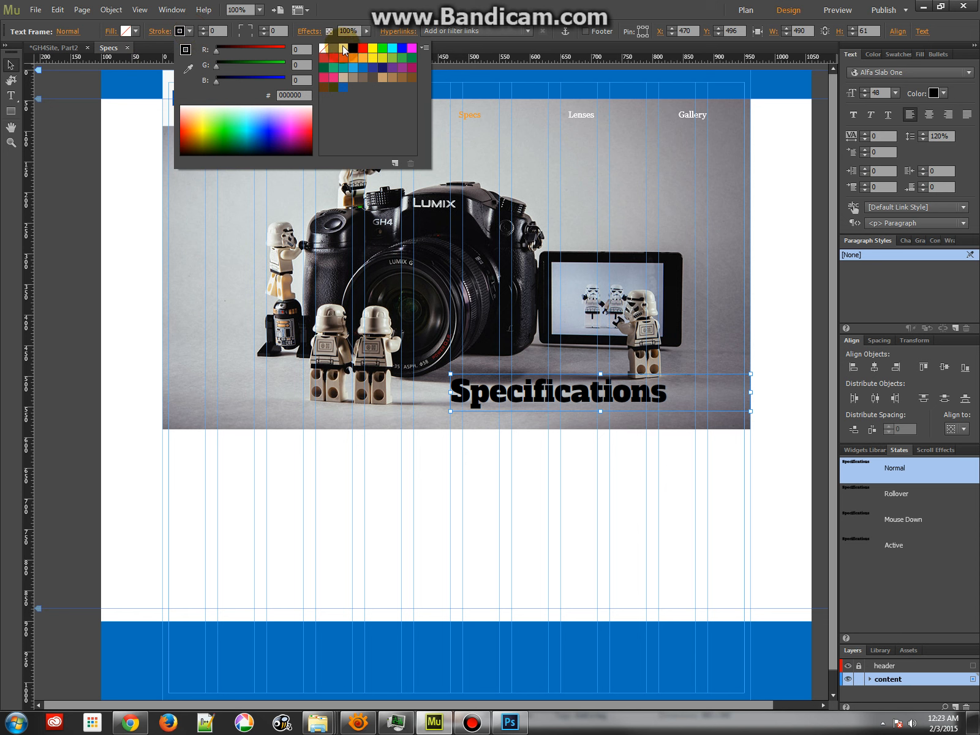
pyautogui.click(324, 48)
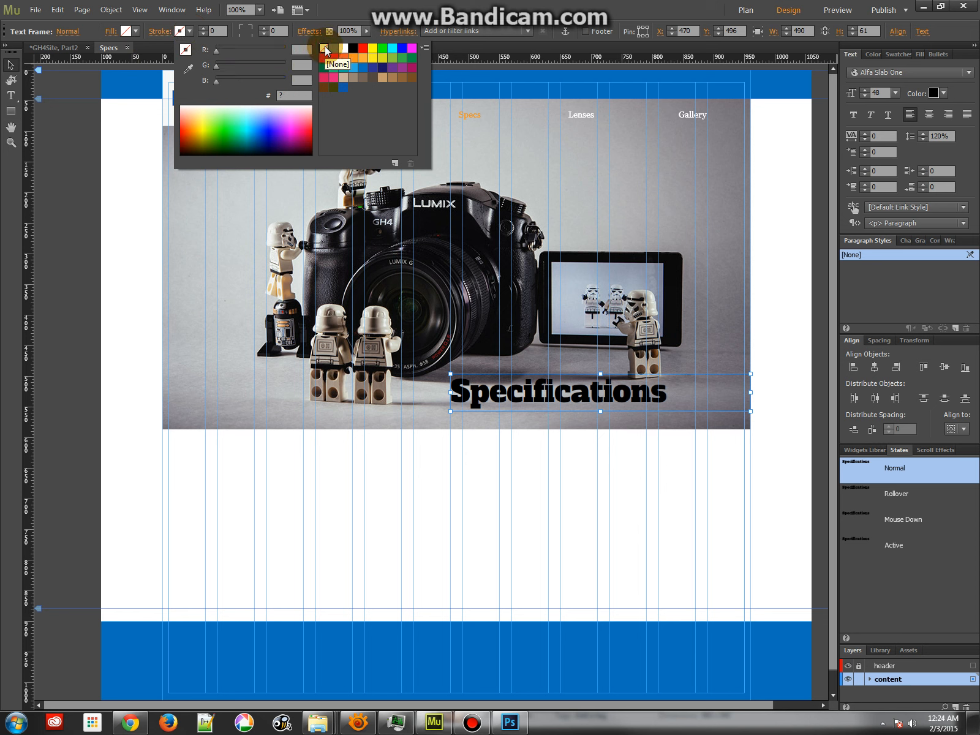
pyautogui.click(131, 30)
# Try white and yellow text colours on the word "Specifications", finishing with light yellow FCEE6D
pyautogui.doubleClick(484, 395)
pyautogui.doubleClick(482, 395)
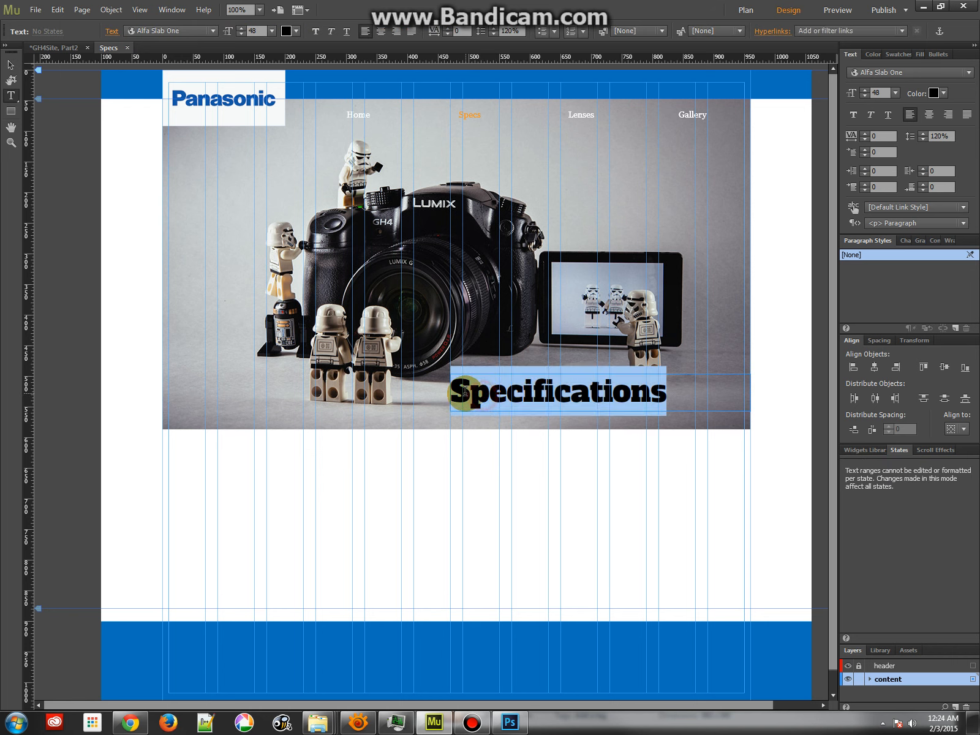
pyautogui.click(296, 30)
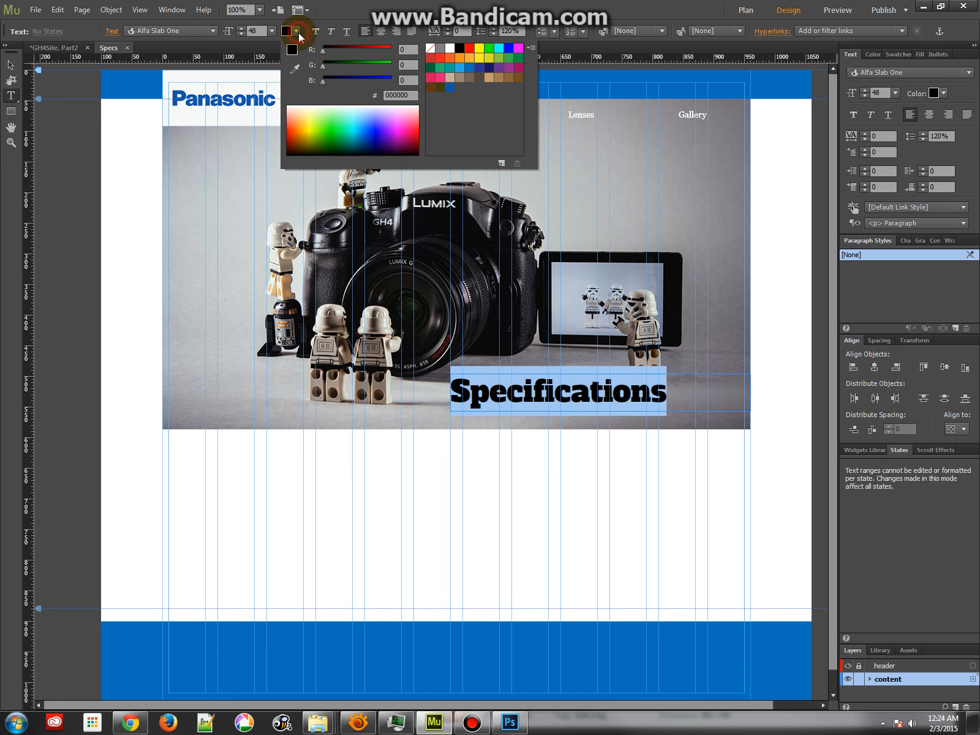
pyautogui.click(509, 48)
pyautogui.click(452, 49)
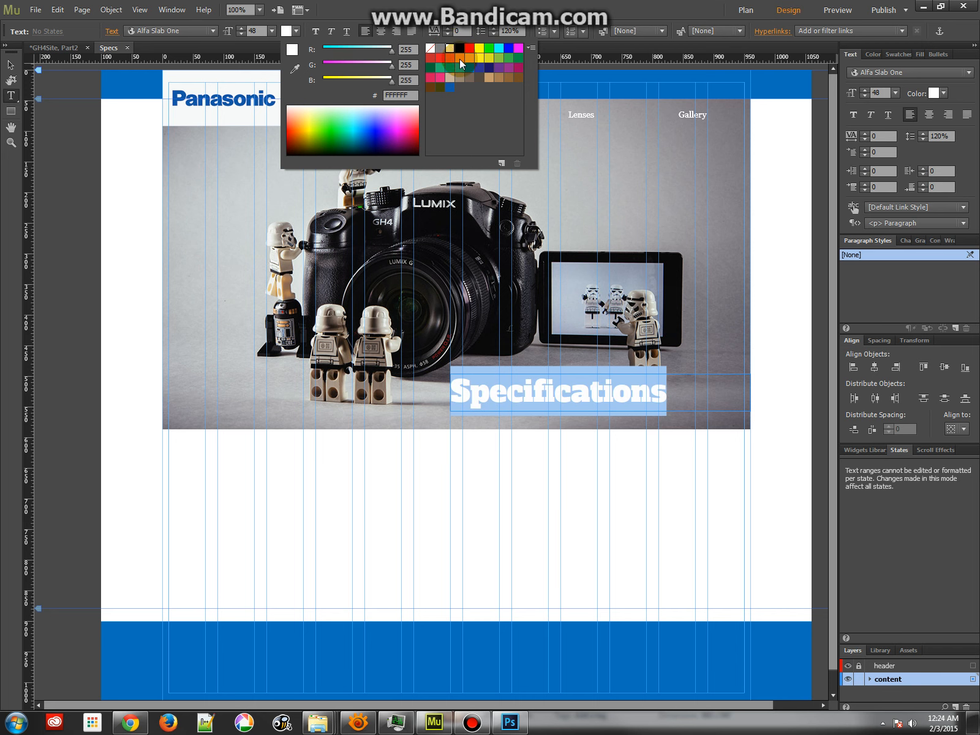
pyautogui.click(479, 59)
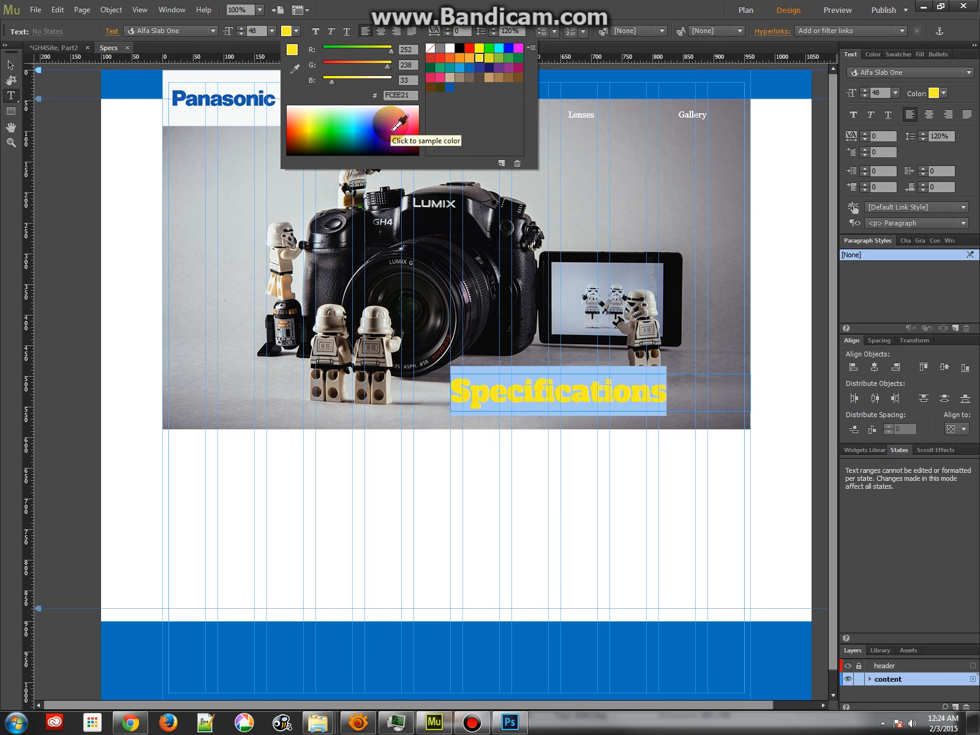
pyautogui.moveTo(330, 84); pyautogui.dragTo(353, 80)
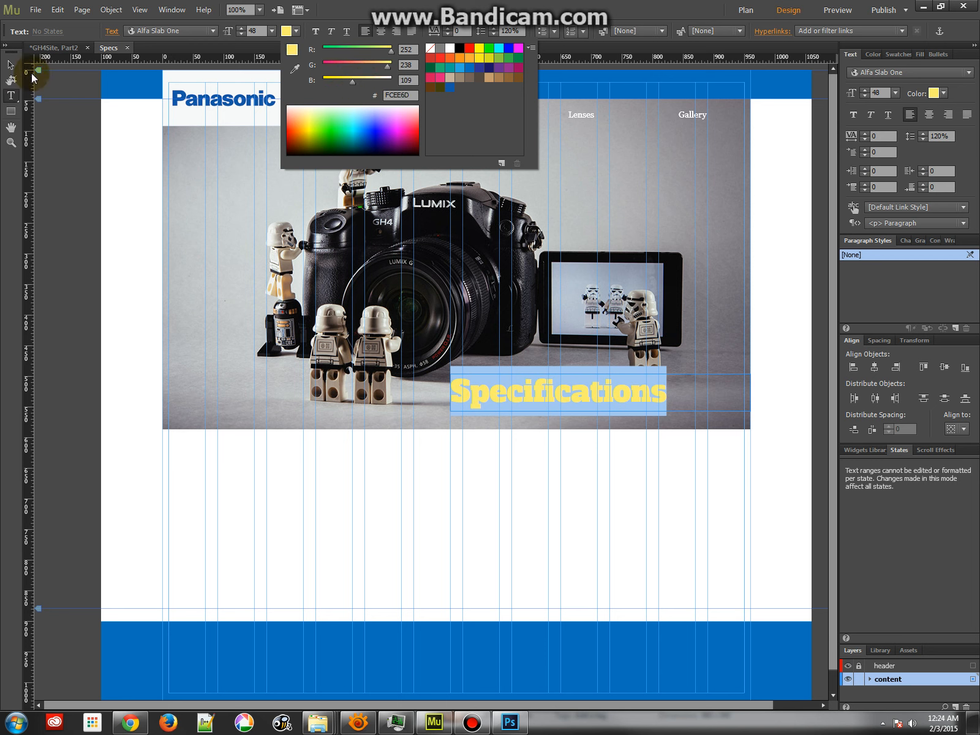
pyautogui.click(11, 63)
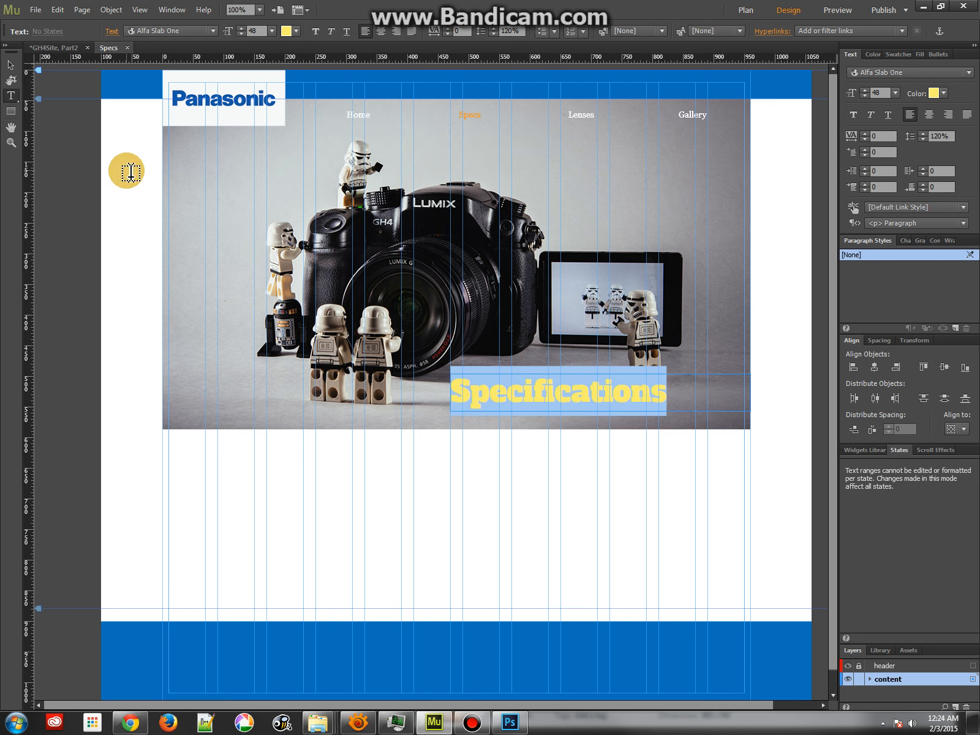
pyautogui.click(11, 64)
pyautogui.click(145, 177)
pyautogui.click(508, 392)
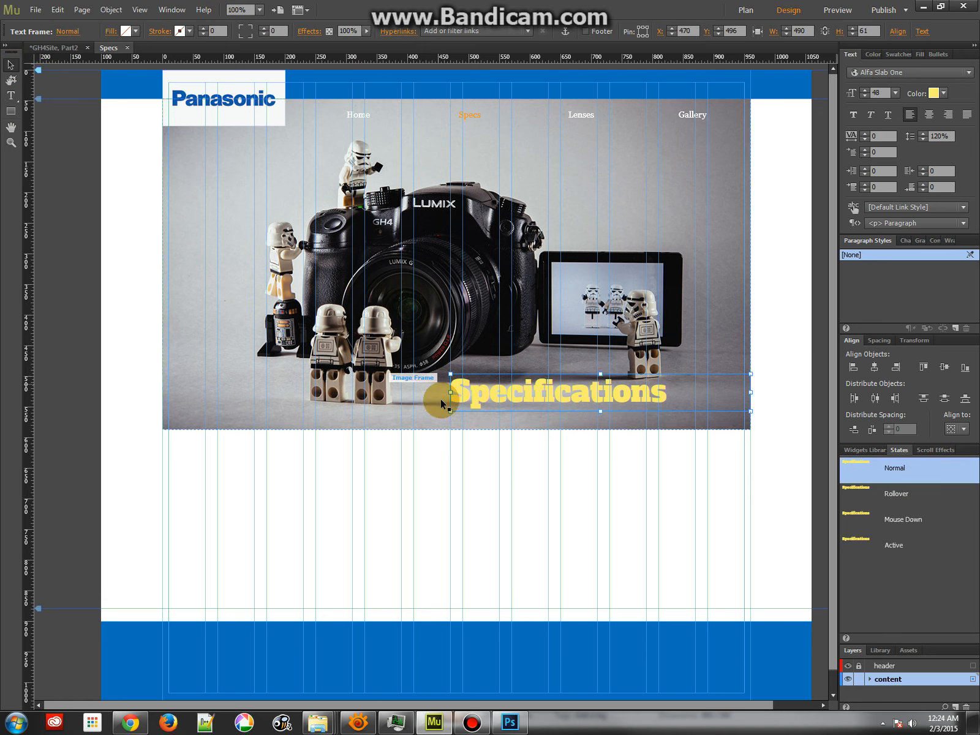
# Set the text colour of the word "Specifications" to black and deselect the heading
pyautogui.doubleClick(505, 393)
pyautogui.moveTo(455, 393); pyautogui.dragTo(664, 385)
pyautogui.click(291, 30)
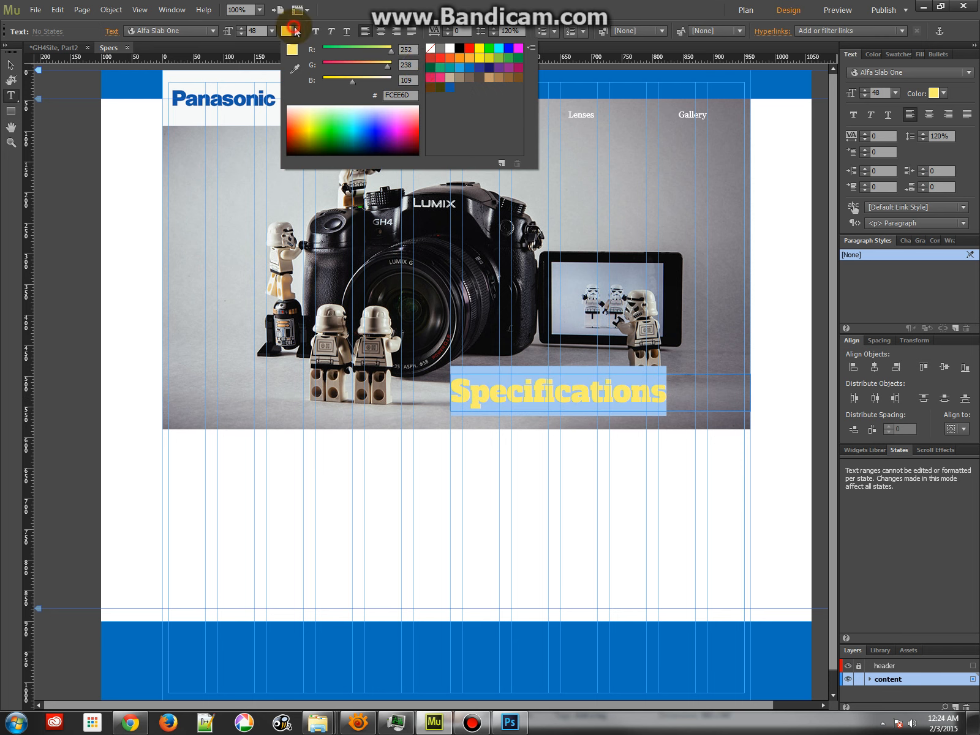
pyautogui.click(456, 49)
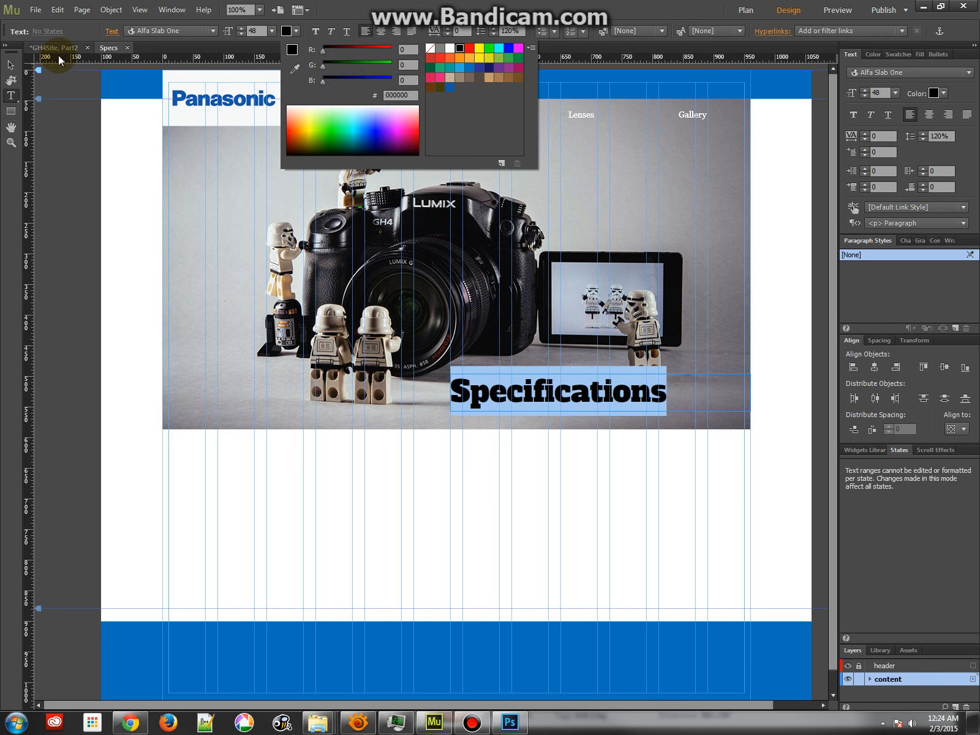
pyautogui.click(116, 151)
pyautogui.click(117, 157)
pyautogui.press('Escape')
pyautogui.click(111, 163)
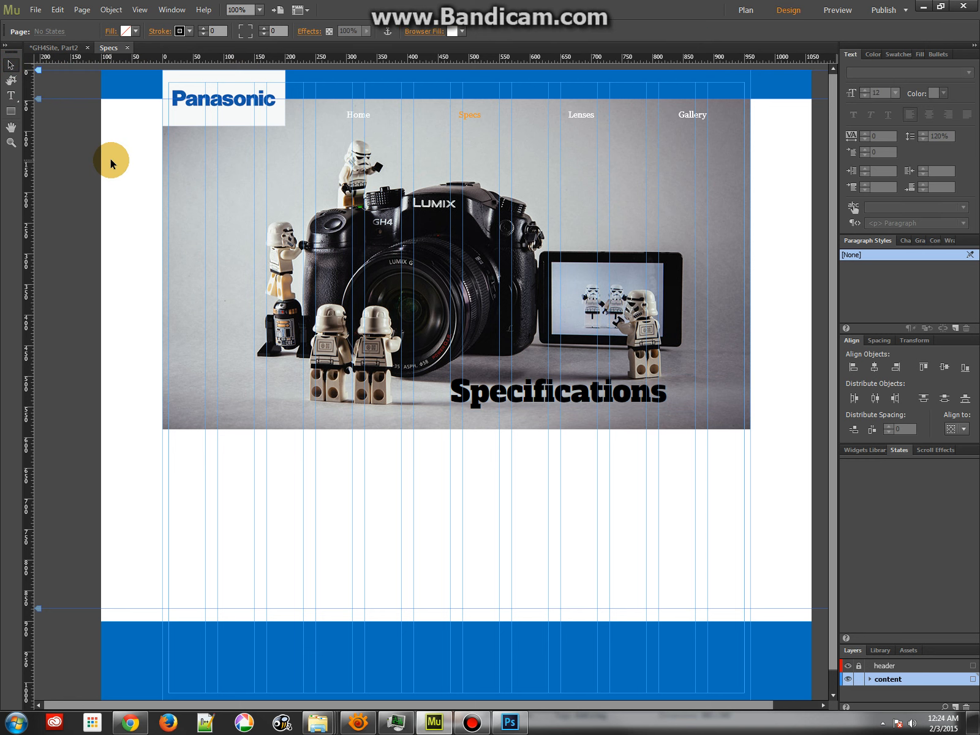
# Switch to Chrome, open the Specifications section of the Panasonic DMC-GH4KBODY page, and copy the expanded Type details
pyautogui.click(139, 724)
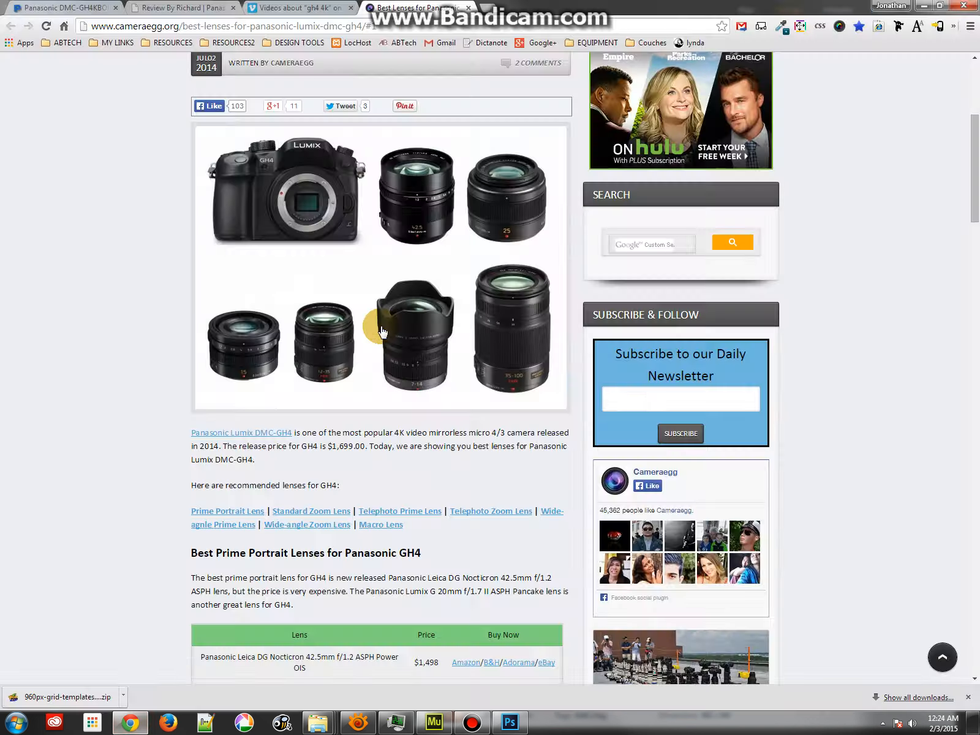
pyautogui.click(209, 7)
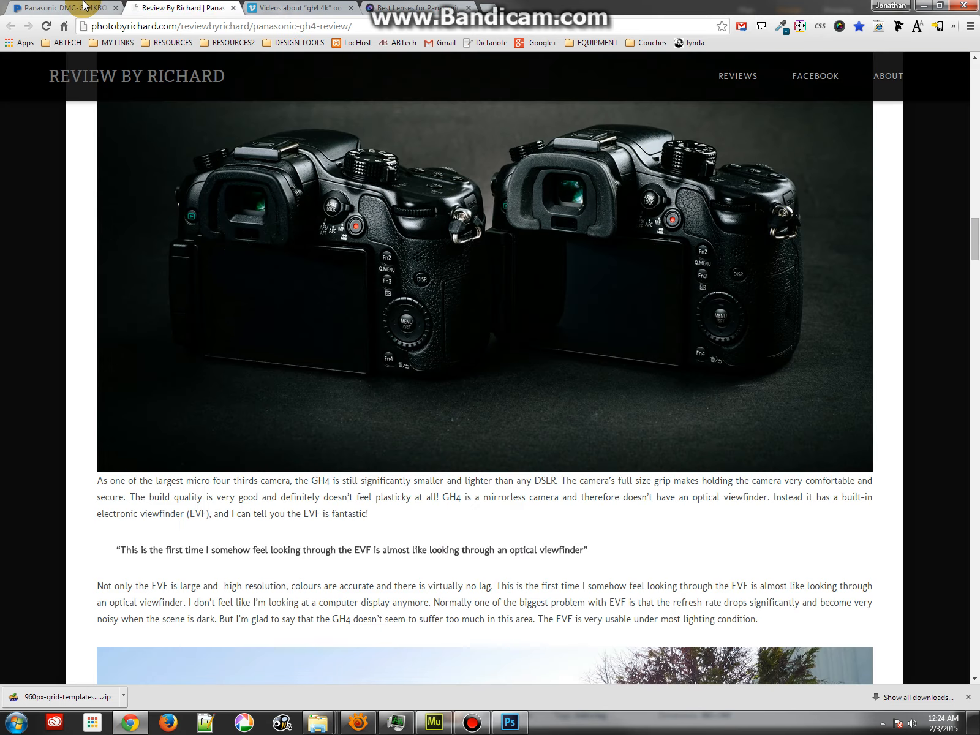
pyautogui.click(61, 8)
pyautogui.scroll(-5, 303, 388)
pyautogui.scroll(4, 282, 354)
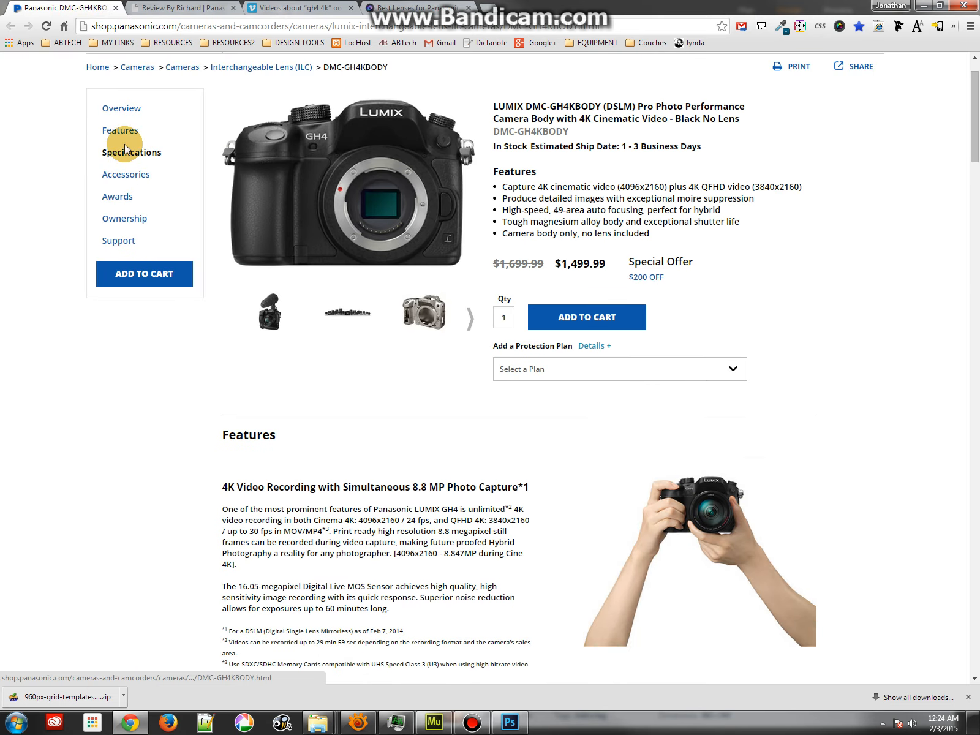
pyautogui.click(124, 157)
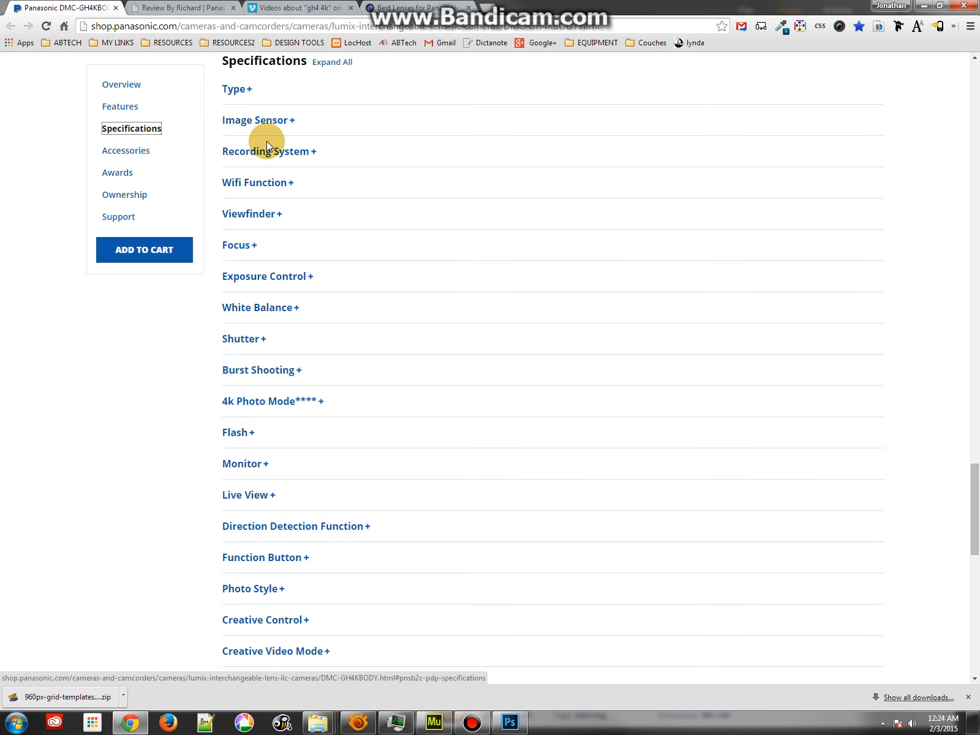
pyautogui.click(243, 93)
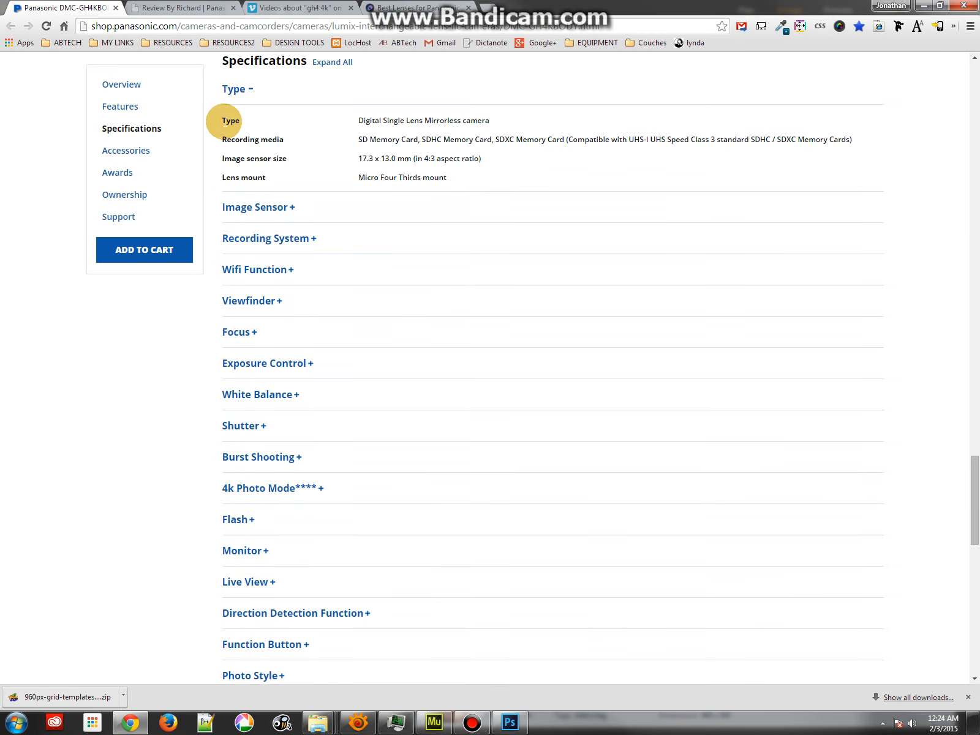
pyautogui.moveTo(223, 120); pyautogui.dragTo(454, 179)
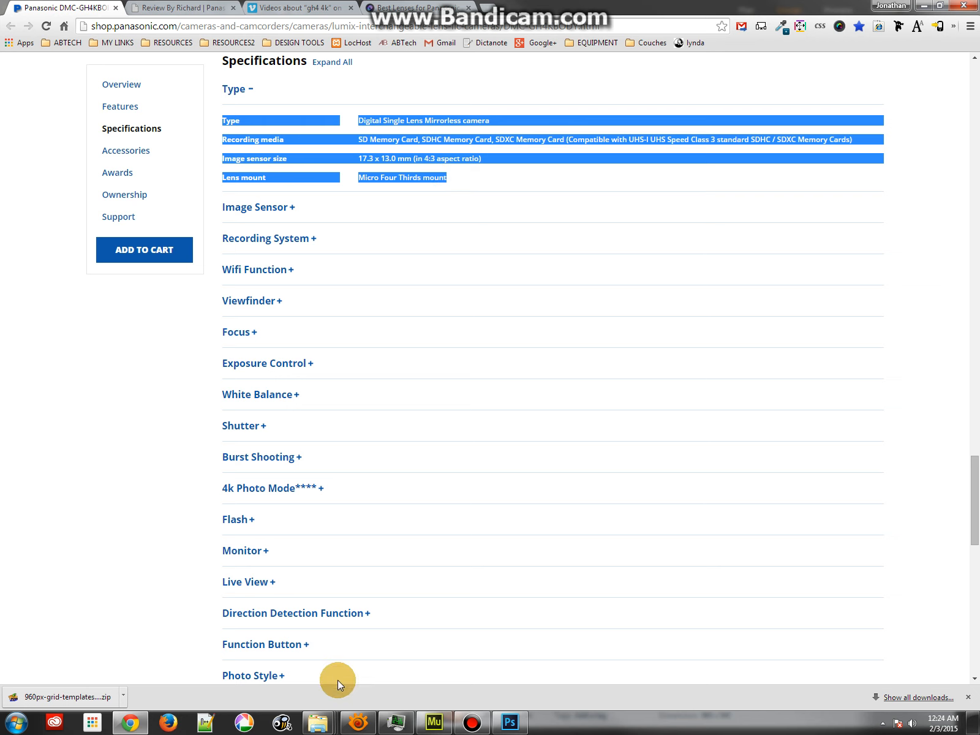
# Switch to Muse, paste the copied specs into the empty text frame below the camera image, and widen that frame rightward
pyautogui.click(434, 723)
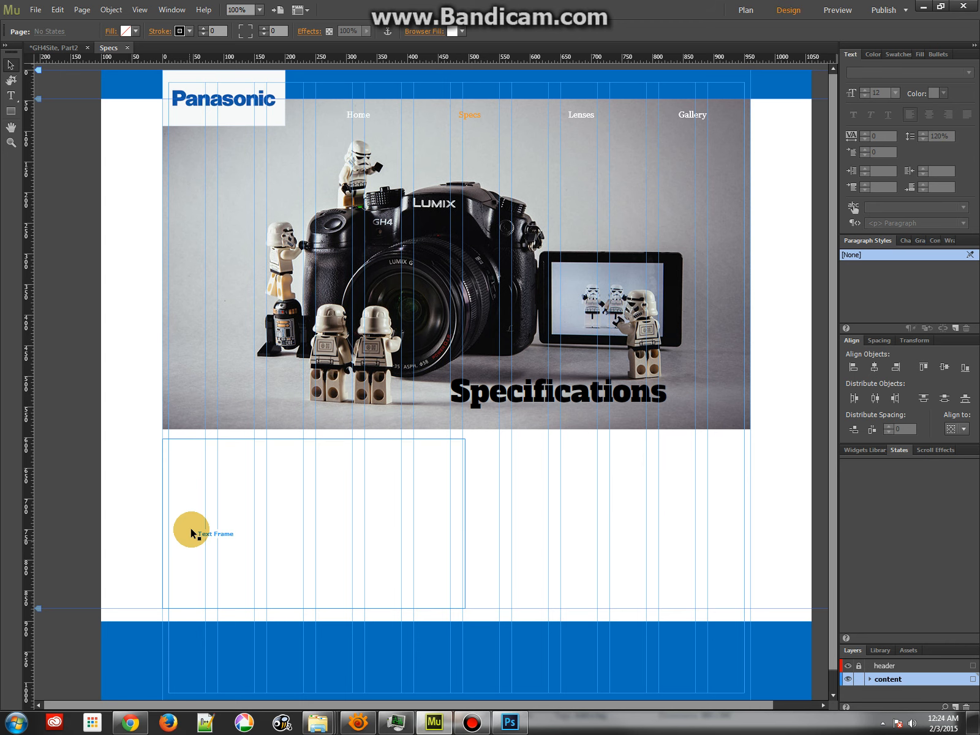
pyautogui.click(201, 471)
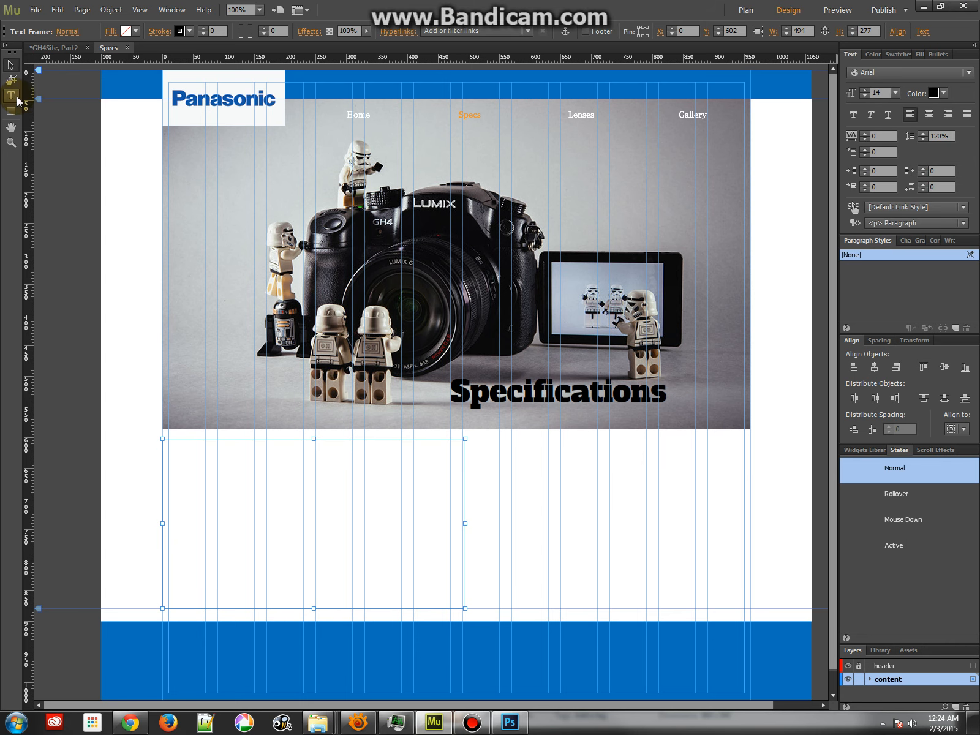
pyautogui.click(11, 95)
pyautogui.click(185, 452)
pyautogui.hotkey('ctrl', 'v')
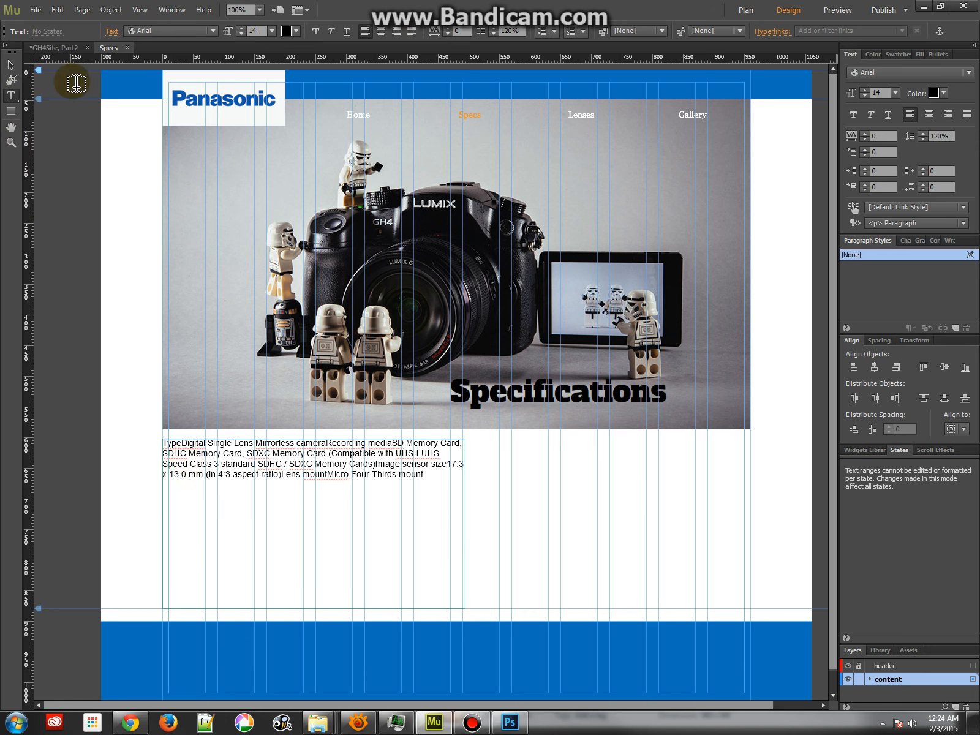
pyautogui.click(11, 65)
pyautogui.moveTo(465, 524); pyautogui.dragTo(611, 482)
# Insert line breaks in the pasted specs before "Image sensor size" and before the first "Memory Card"
pyautogui.doubleClick(206, 443)
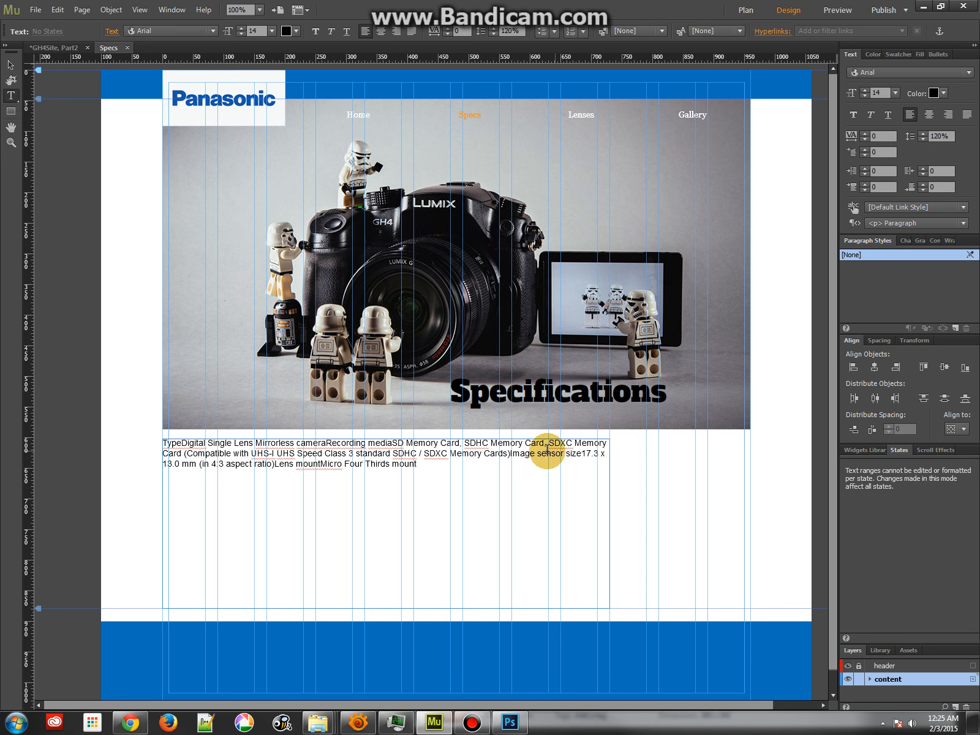
pyautogui.click(511, 453)
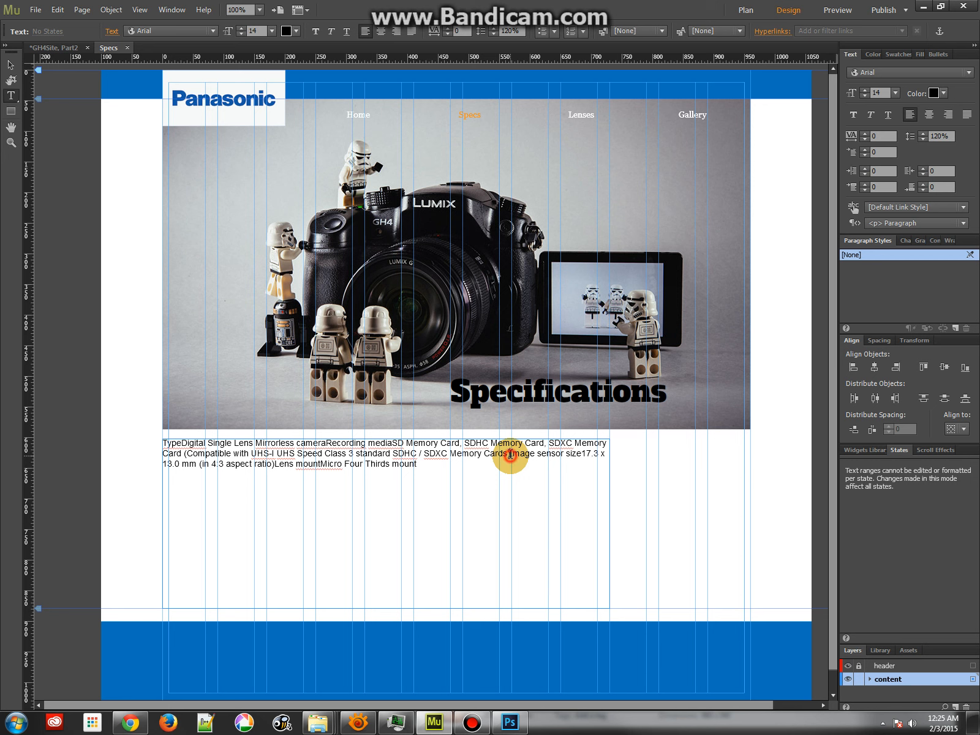
pyautogui.press('Return')
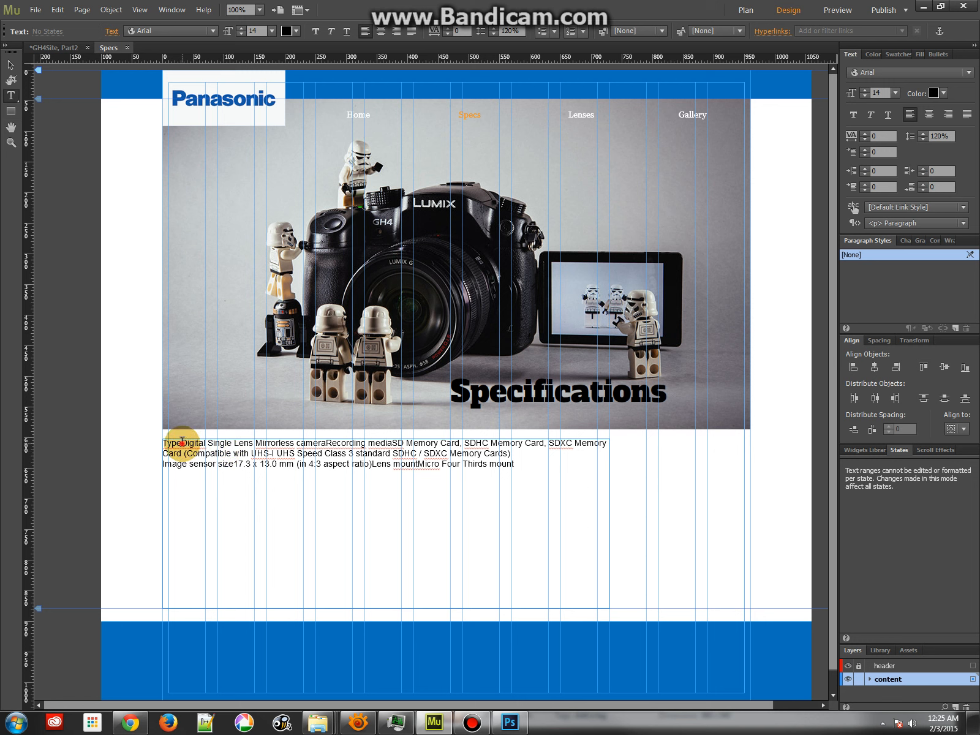
pyautogui.click(407, 443)
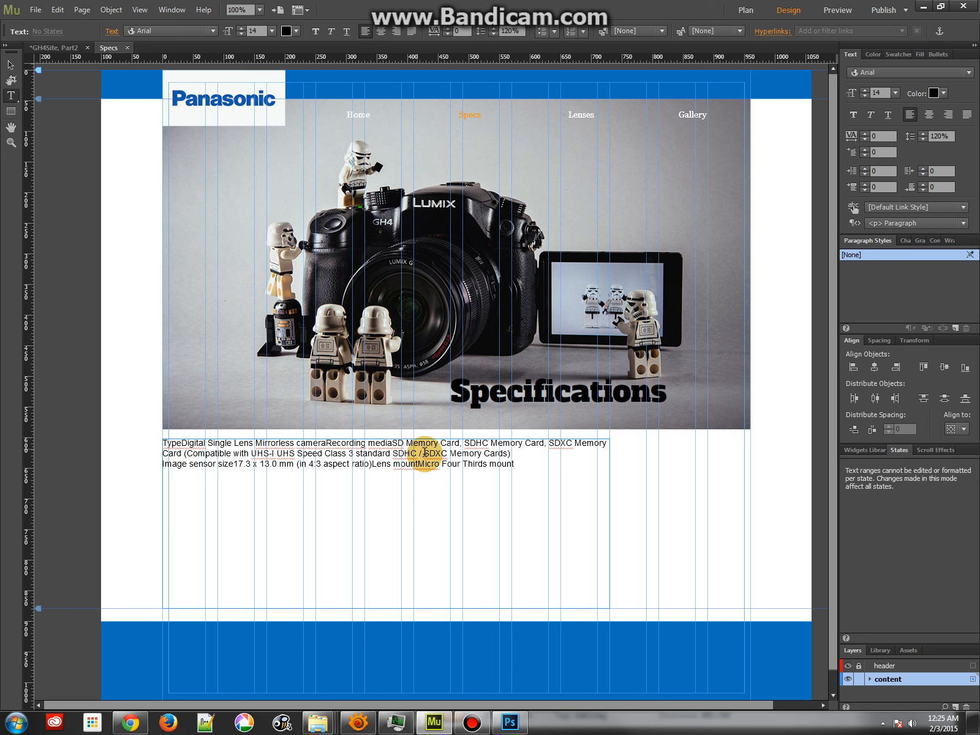
pyautogui.press('Return')
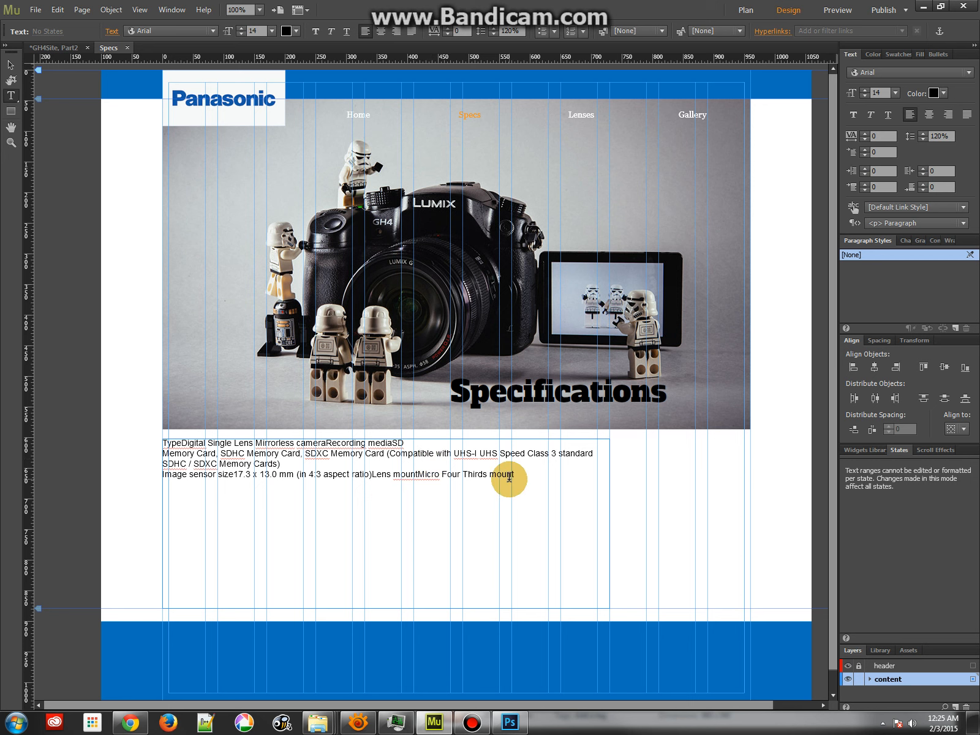
# Format all the pasted spec text as a numbered list
pyautogui.moveTo(514, 477); pyautogui.dragTo(148, 428)
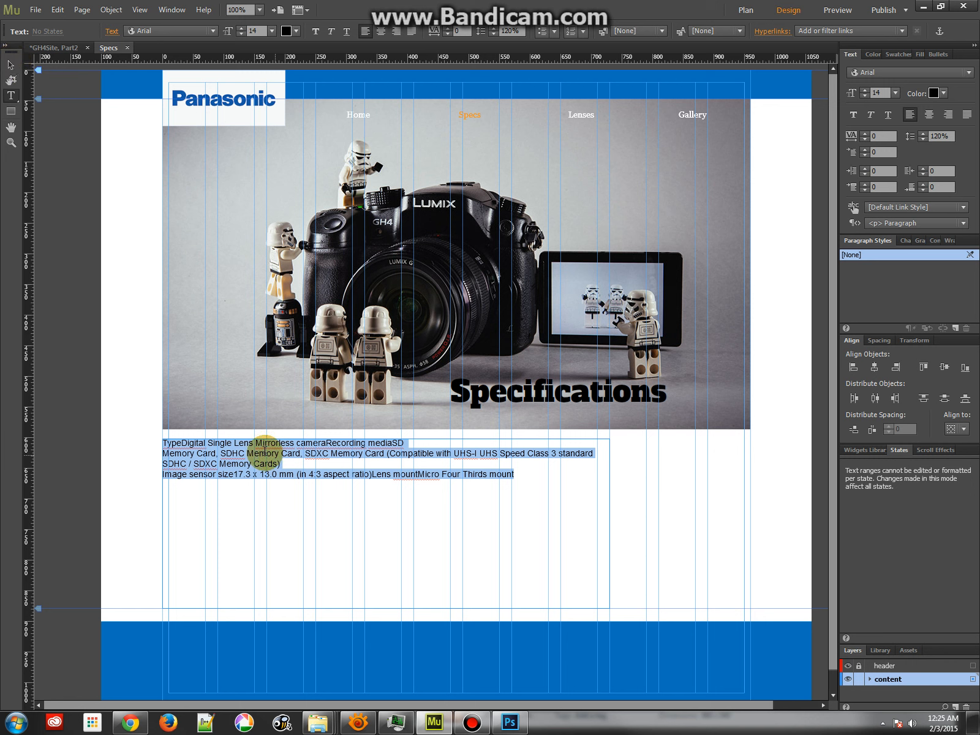
pyautogui.click(208, 443)
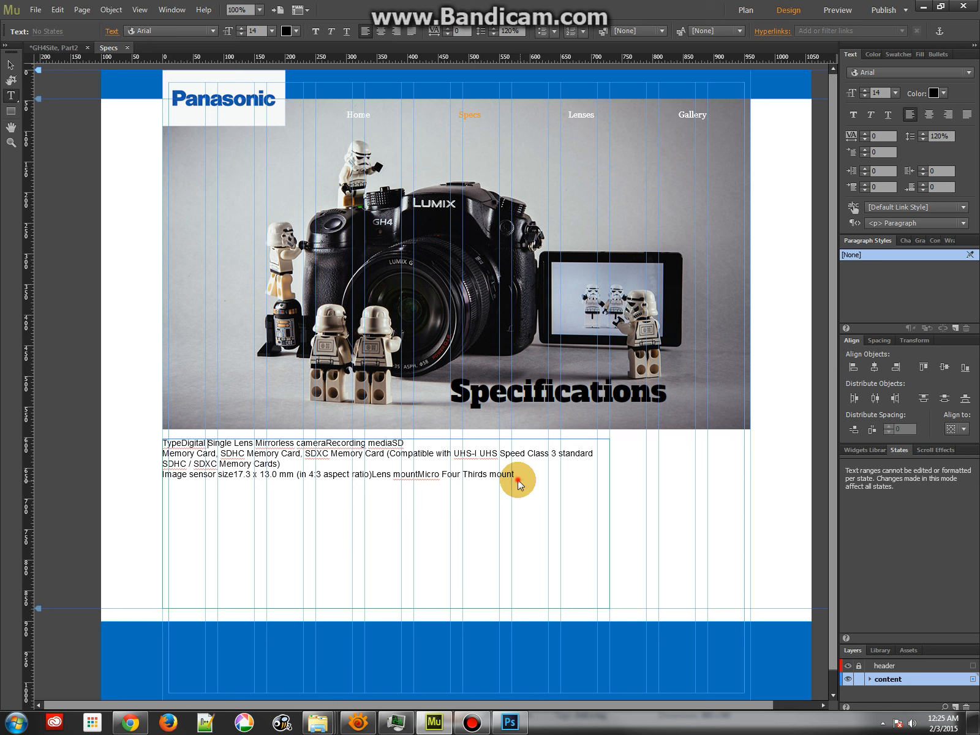
pyautogui.click(164, 442)
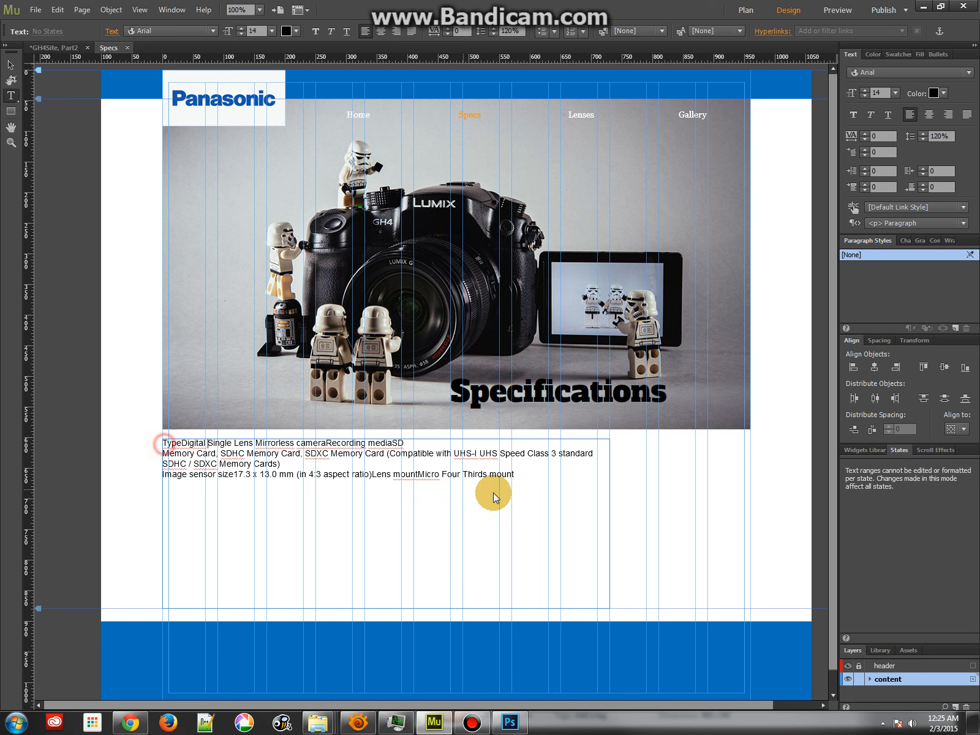
pyautogui.moveTo(514, 480); pyautogui.dragTo(166, 433)
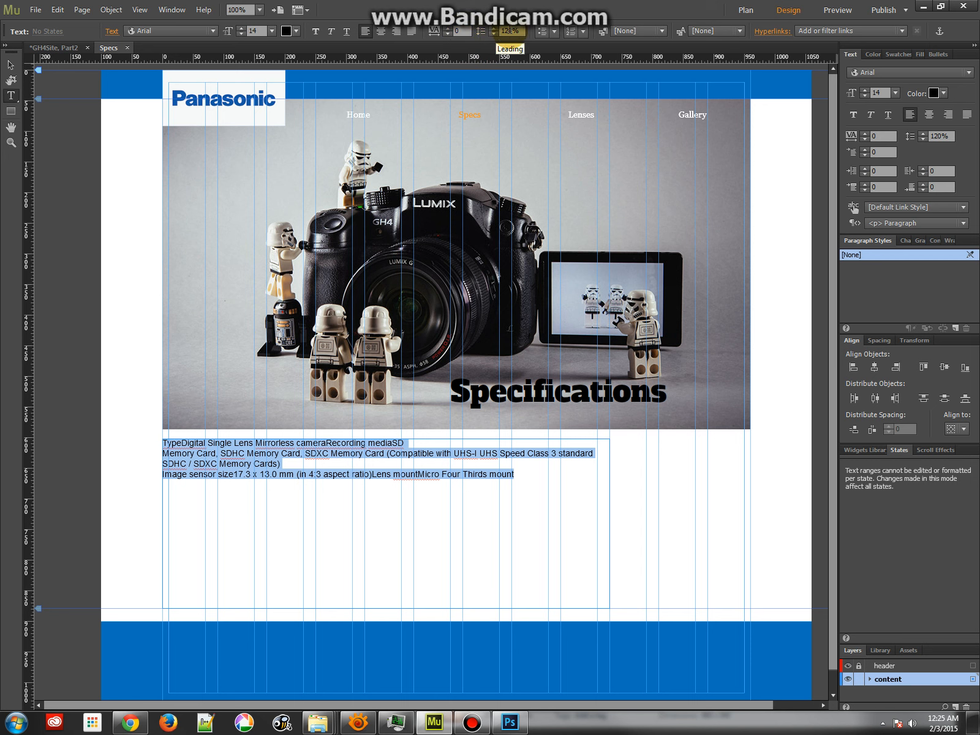
pyautogui.click(553, 32)
pyautogui.click(572, 32)
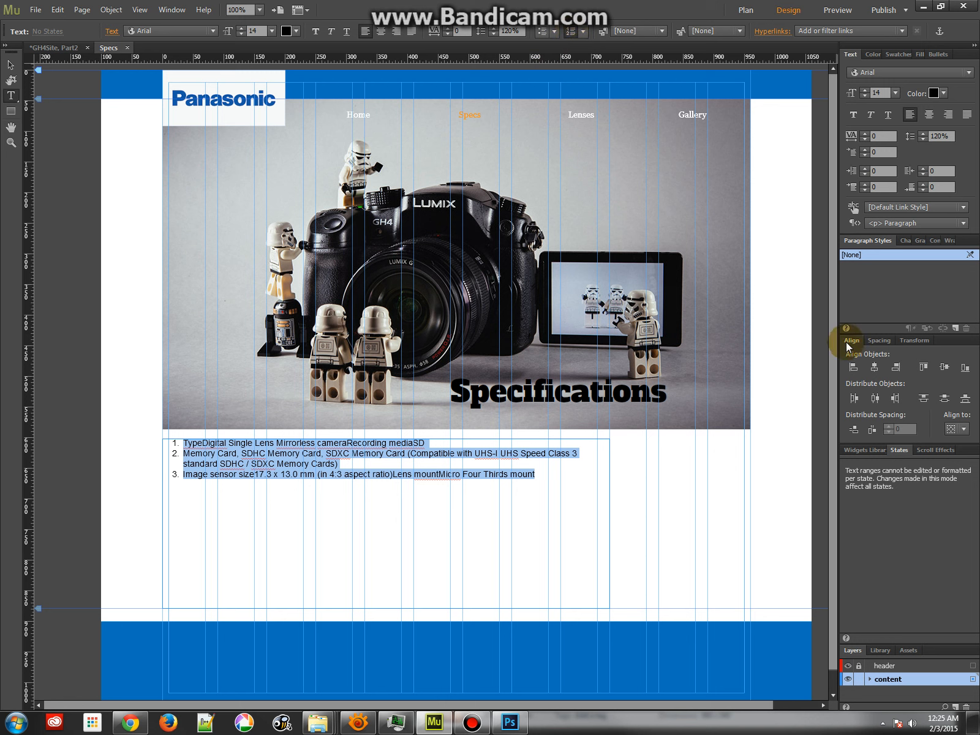
# Set the spec list's font to Lucida Sans and save its formatting as a paragraph style named "content p"
pyautogui.click(214, 30)
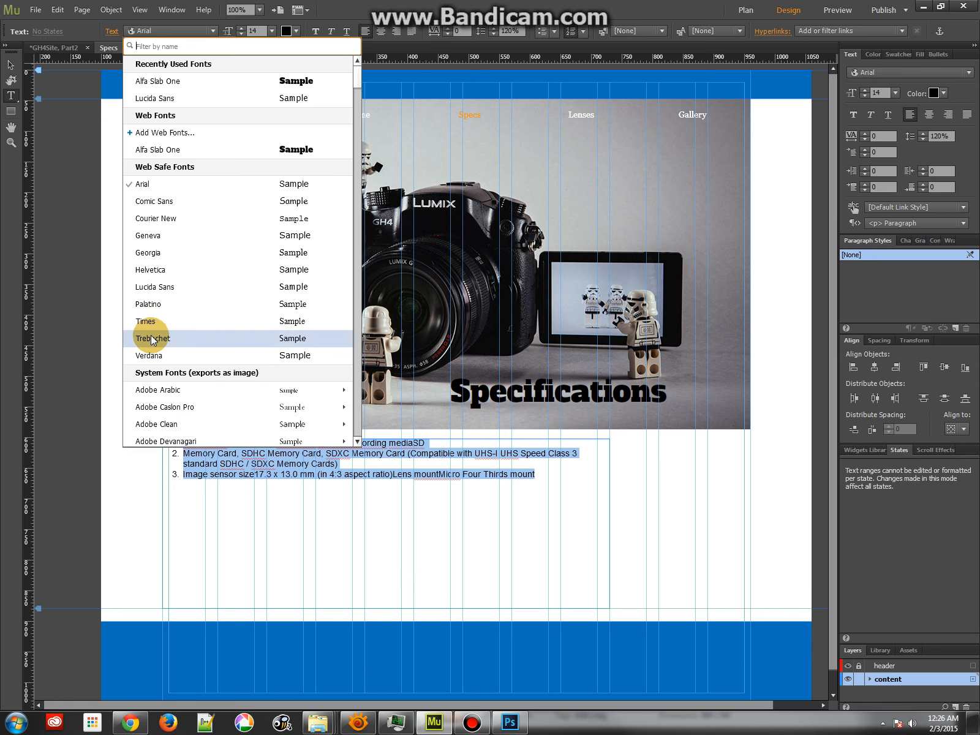
pyautogui.click(150, 288)
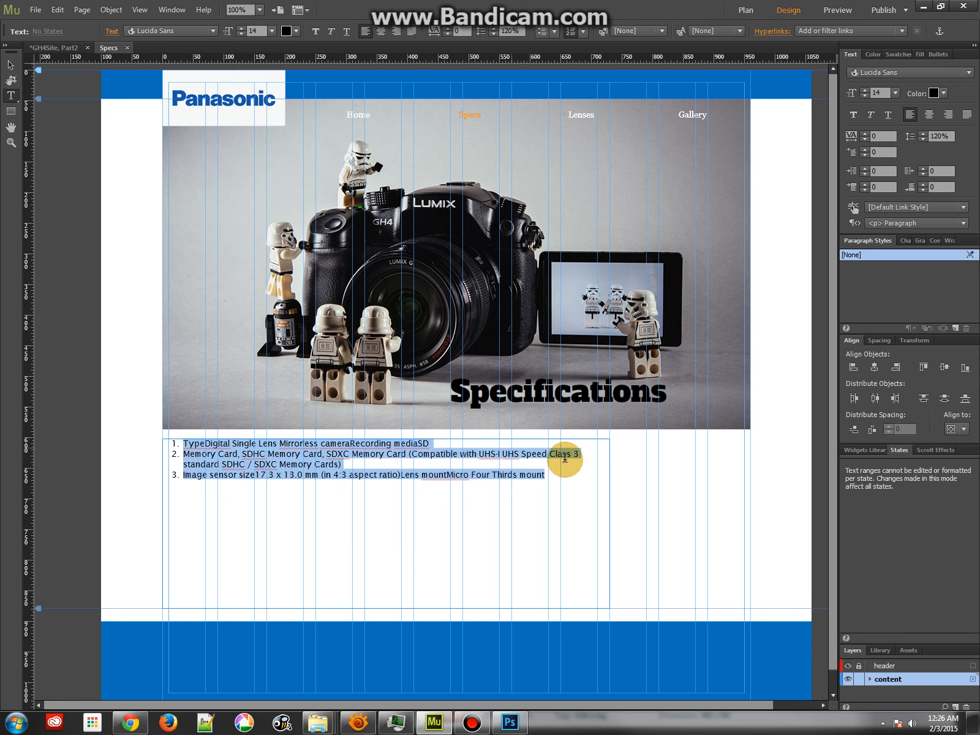
pyautogui.click(956, 328)
pyautogui.click(851, 266)
pyautogui.click(852, 267)
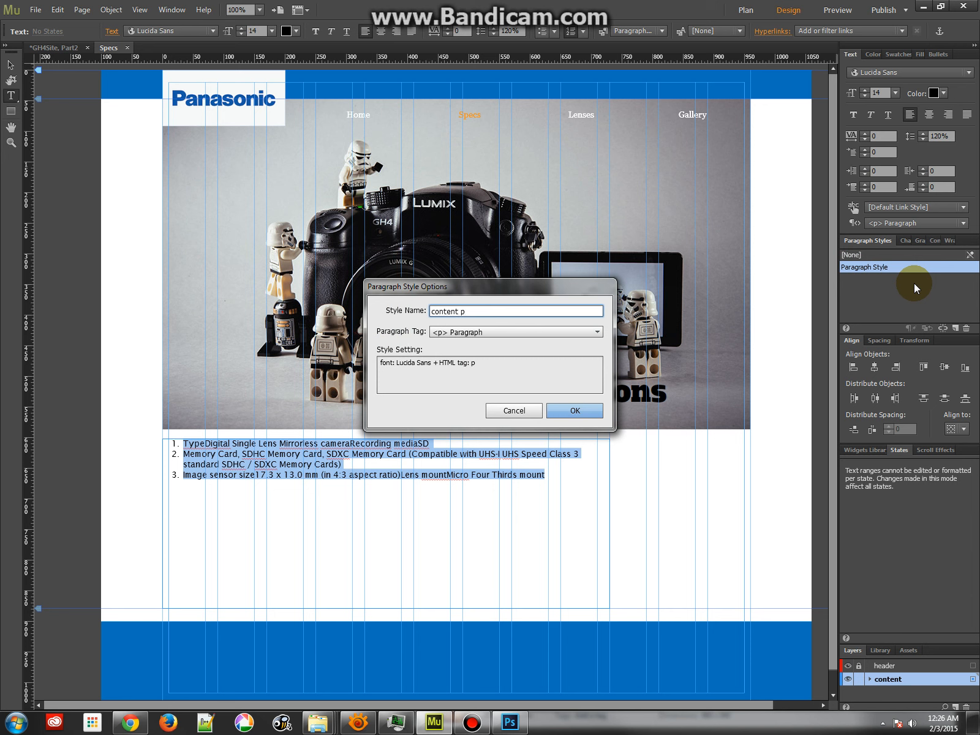
pyautogui.press('Return')
pyautogui.click(408, 461)
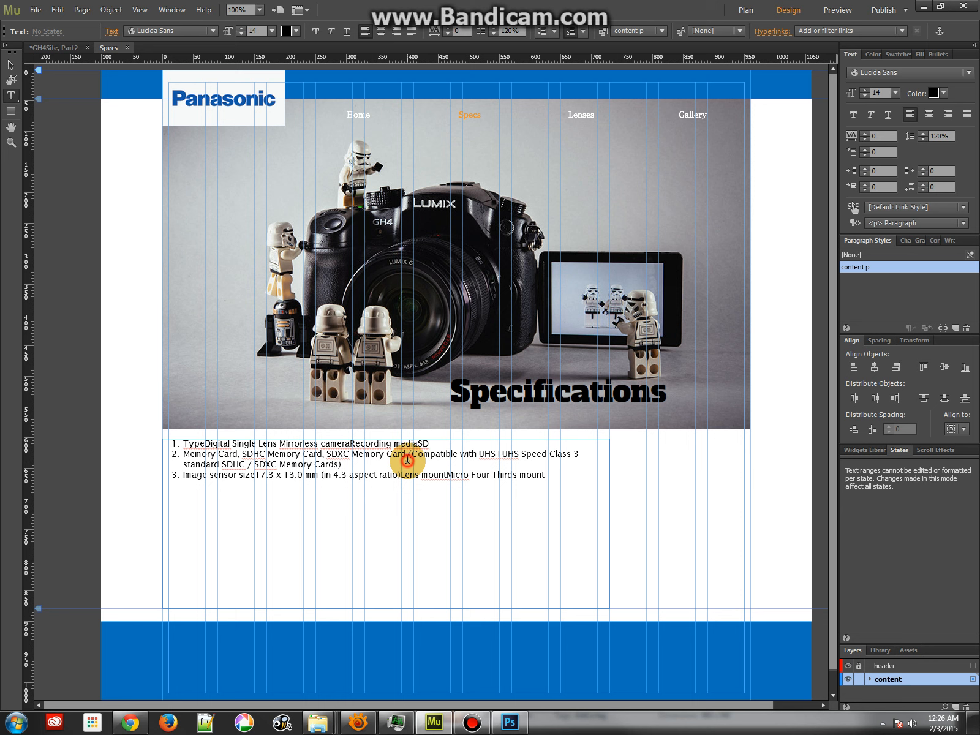
# Add an unnumbered "Specs" line above the numbered list and format it bold at size 24
pyautogui.click(174, 443)
pyautogui.press('Return')
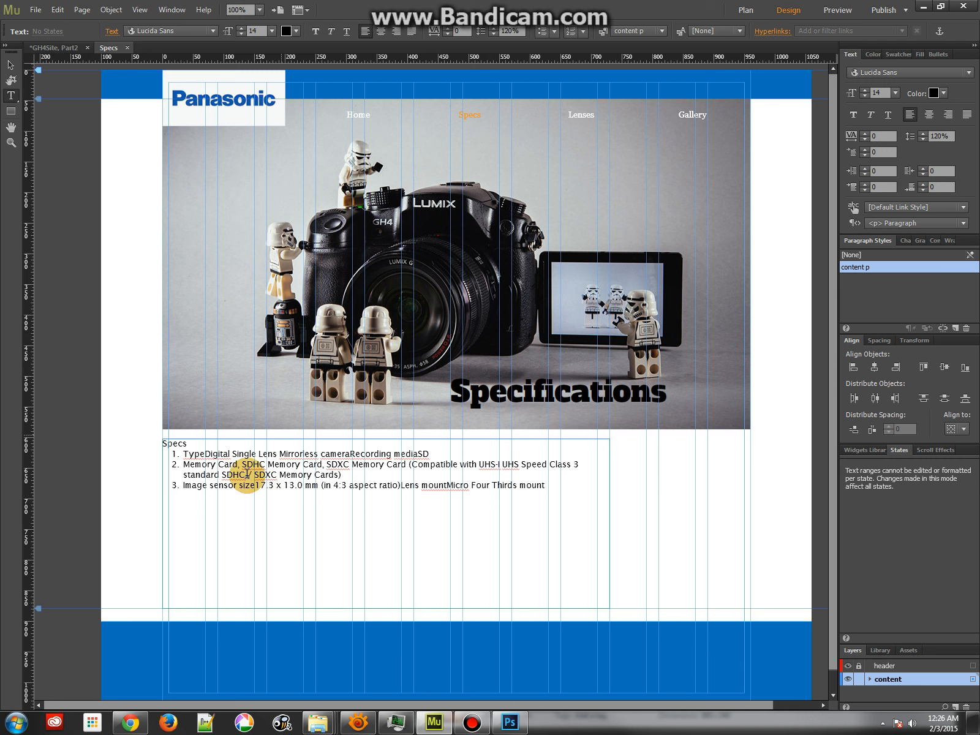
pyautogui.moveTo(188, 443); pyautogui.dragTo(157, 443)
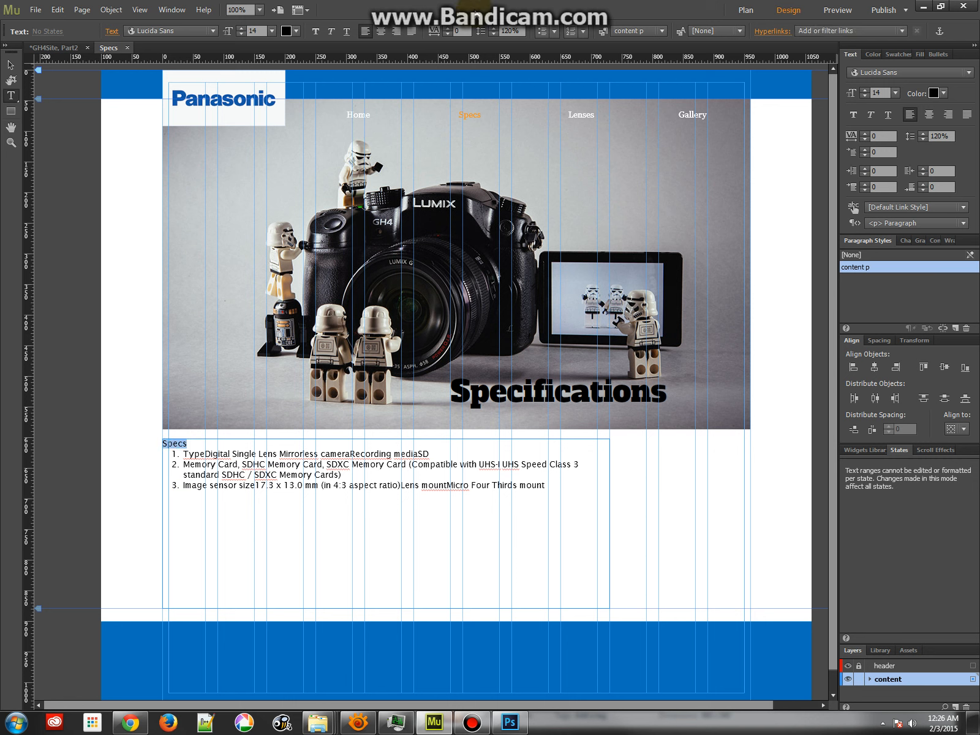
pyautogui.click(271, 31)
pyautogui.click(284, 152)
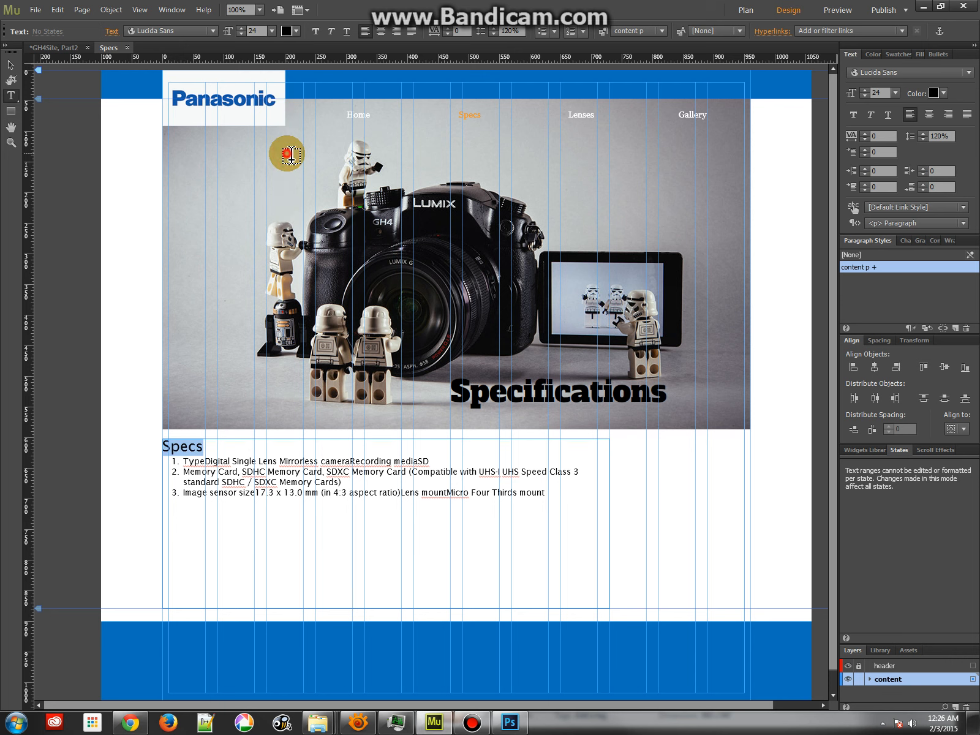
pyautogui.click(316, 31)
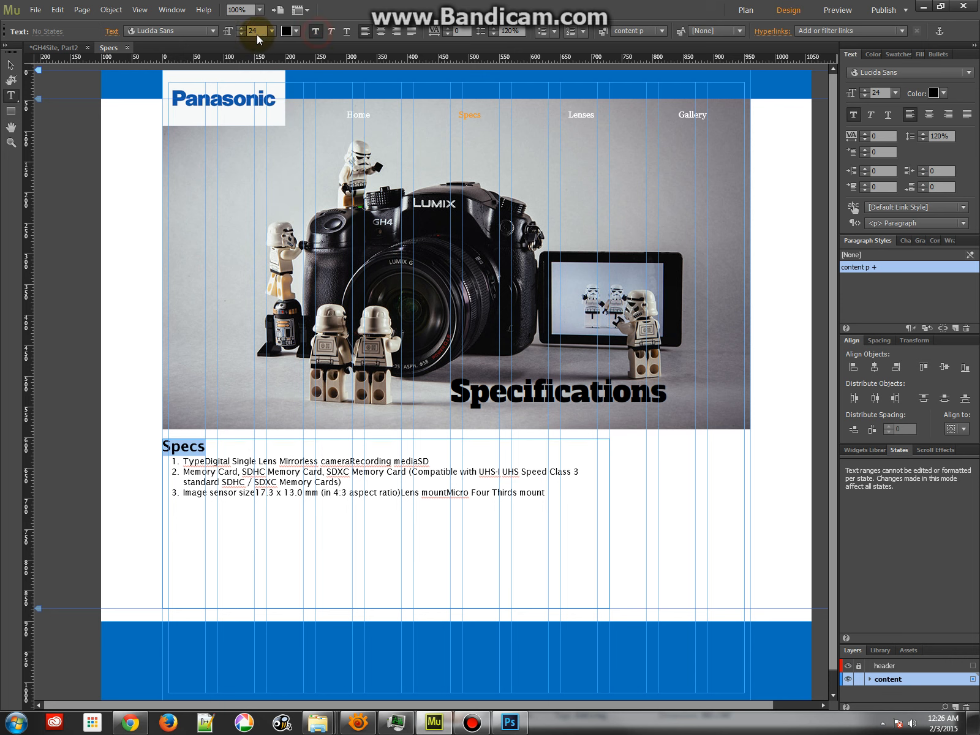
# Set the "Specs" line's font to Alfa Slab One and its color to the blue 1359A6 swatch
pyautogui.click(214, 32)
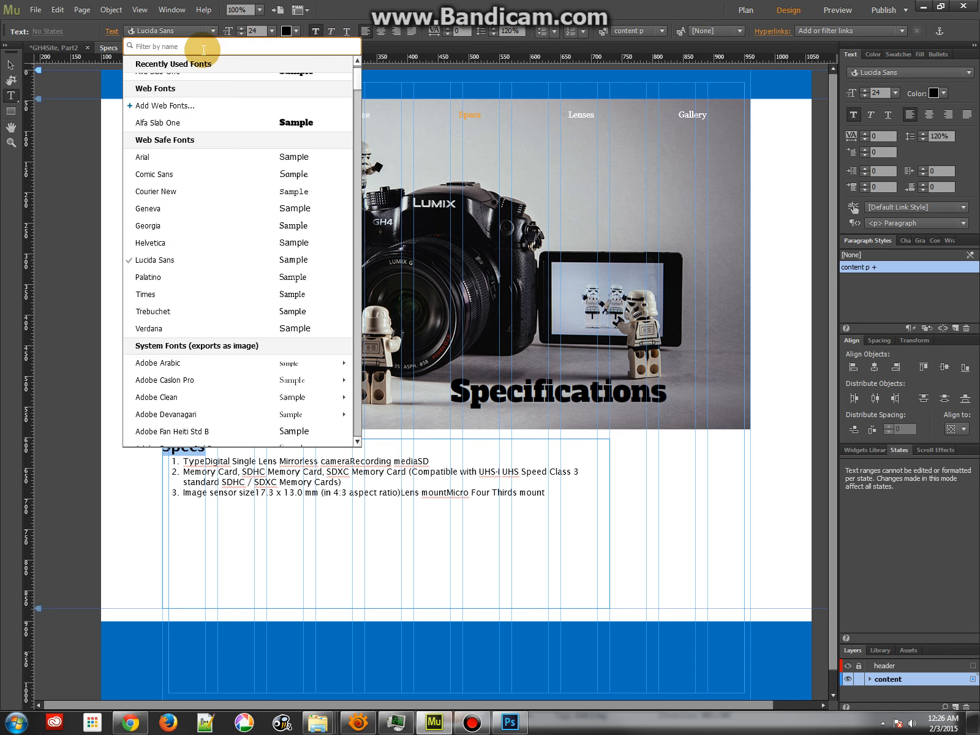
pyautogui.click(158, 123)
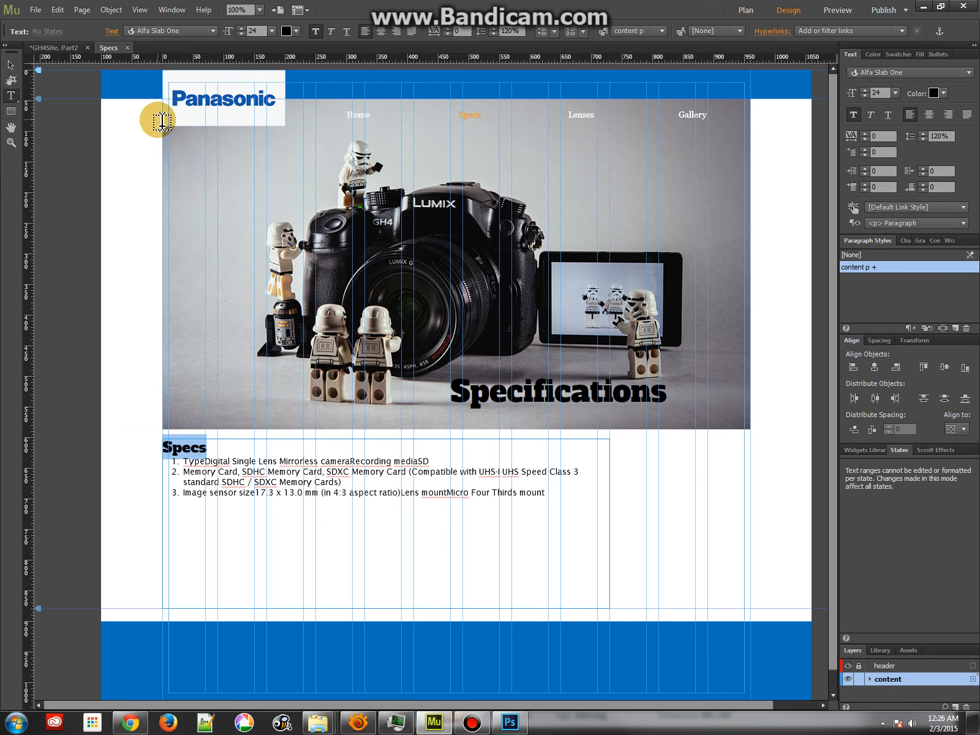
pyautogui.click(297, 32)
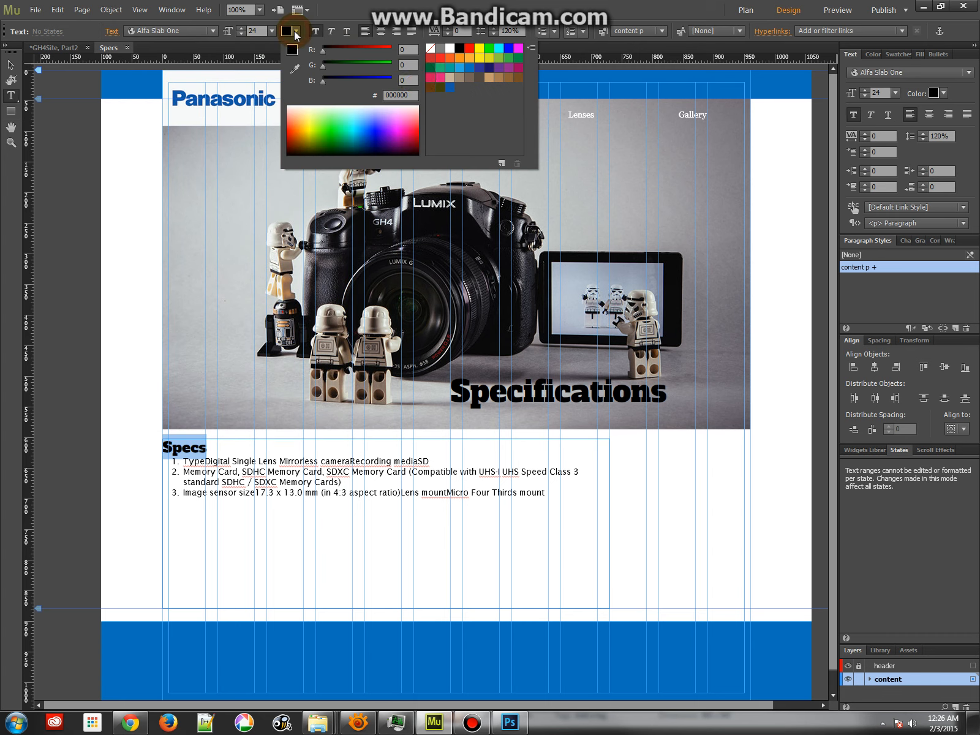
pyautogui.click(451, 88)
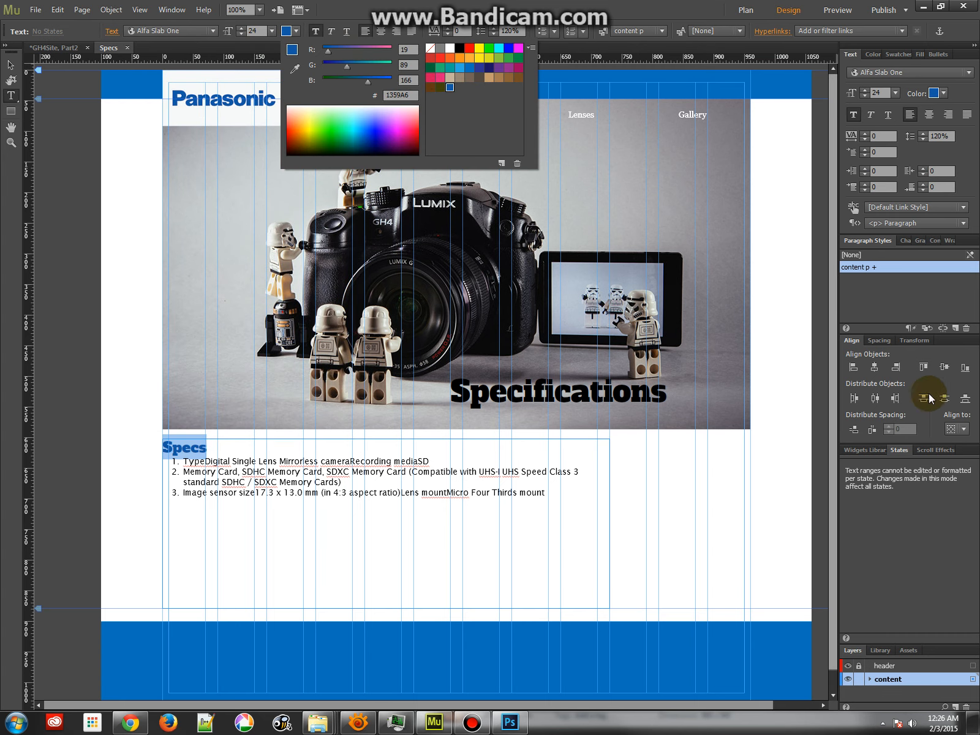
# Save the "Specs" line's formatting as a paragraph style named "content h2" with the <h2> Subhead tag
pyautogui.click(892, 288)
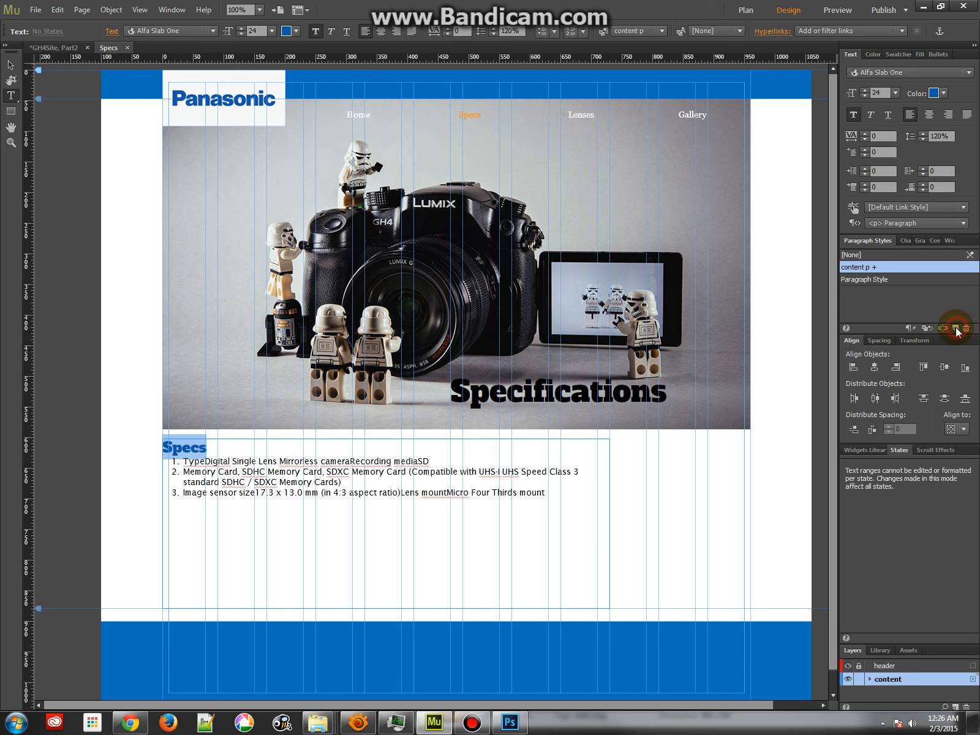
pyautogui.doubleClick(871, 280)
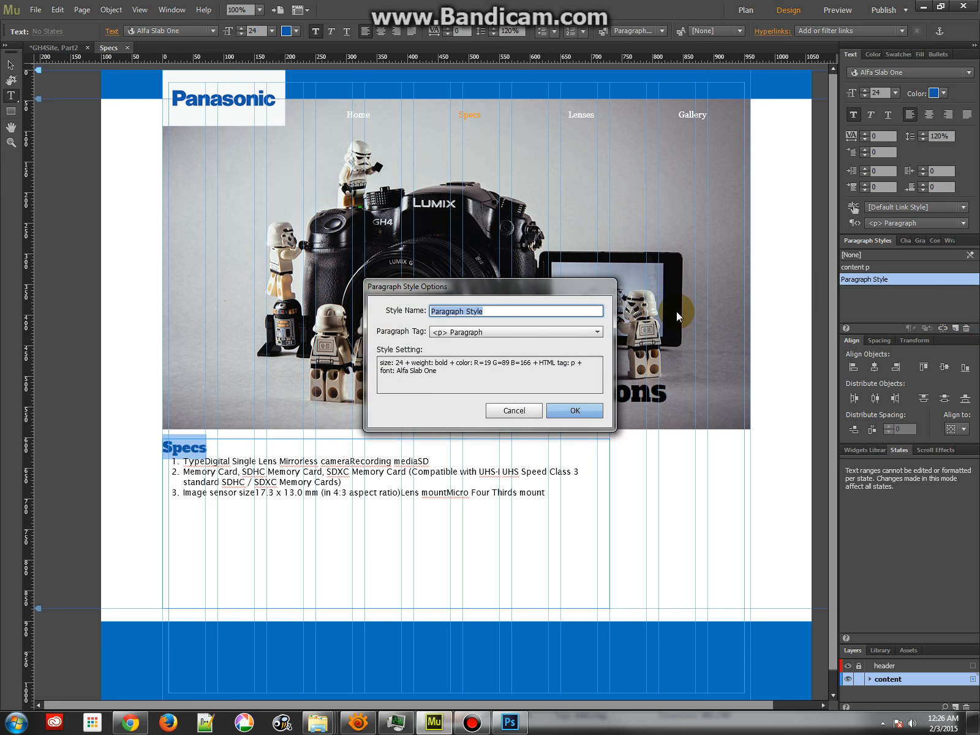
pyautogui.click(548, 328)
pyautogui.click(468, 371)
pyautogui.moveTo(484, 311); pyautogui.dragTo(356, 316)
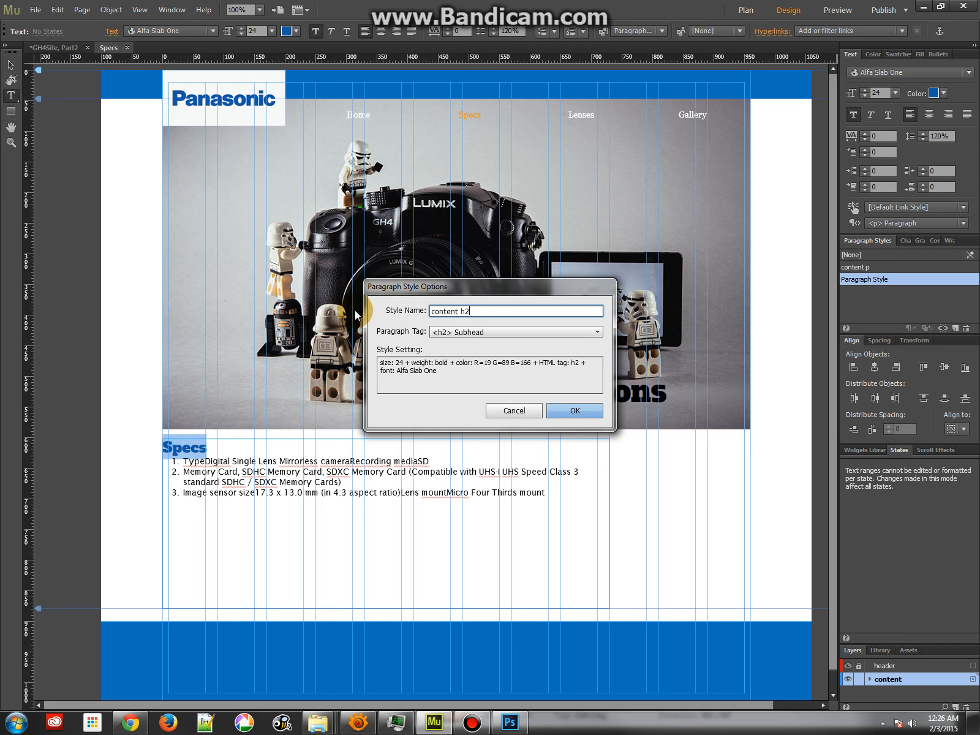
pyautogui.press('Return')
pyautogui.click(190, 441)
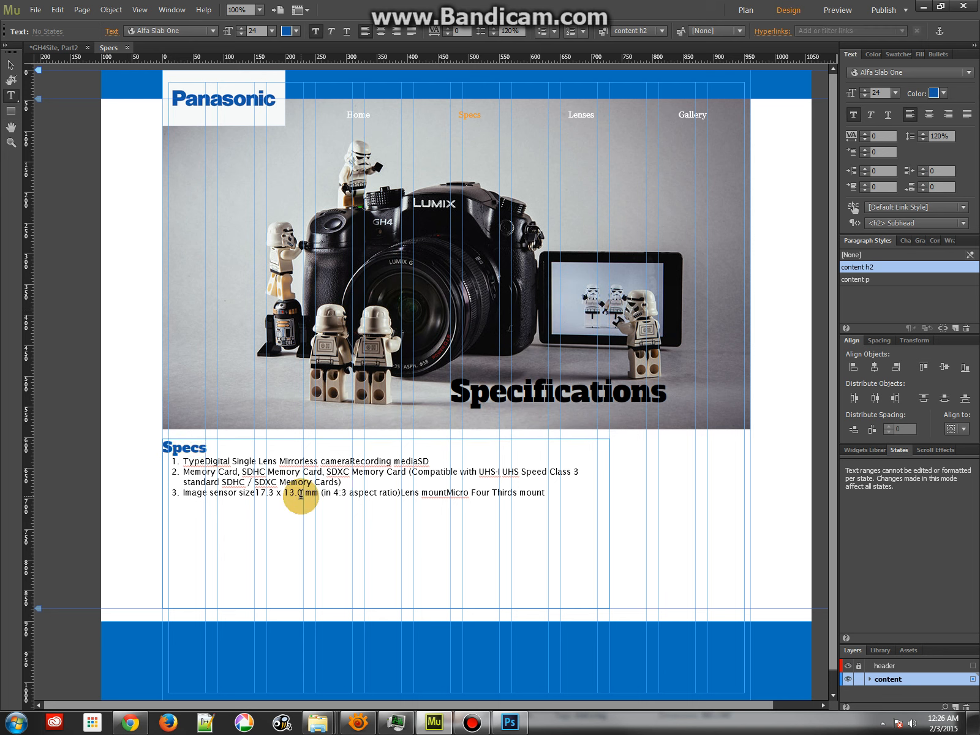
# Narrow the spec list's text frame to a width of 520
pyautogui.click(10, 65)
pyautogui.moveTo(610, 524); pyautogui.dragTo(485, 511)
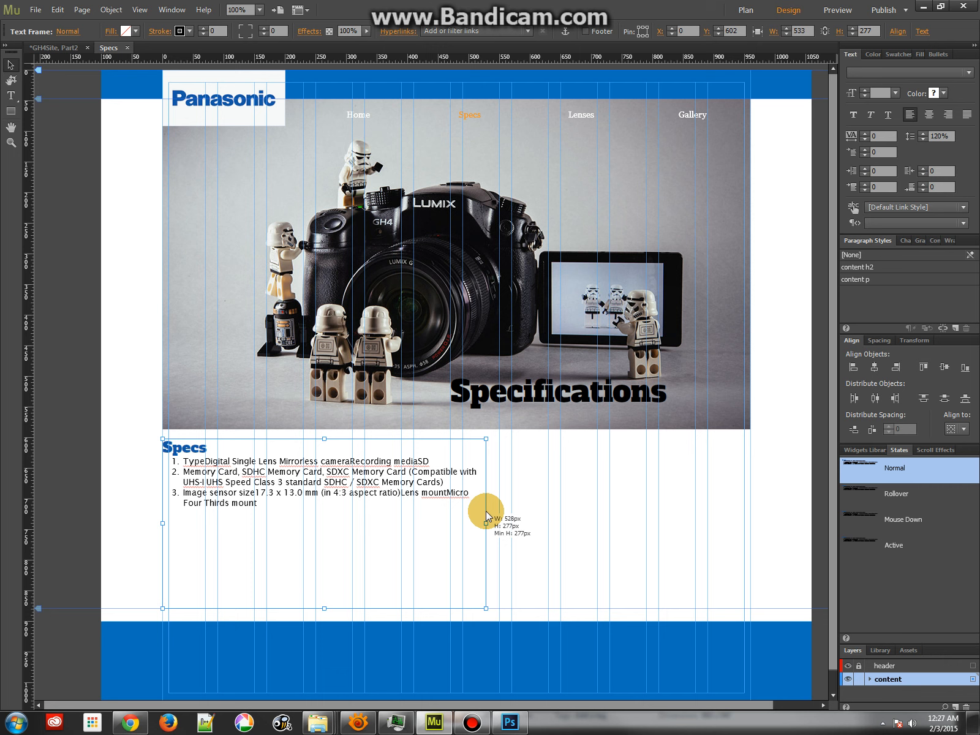
pyautogui.click(517, 511)
# Load Magnesium_Body_140127_400.jpg, OLED_LVF_Monitor_140127_400.jpg and Pro_Quality_Video_140127_400.jpg from the originals folder's "specs page" subfolder for placing
pyautogui.click(34, 19)
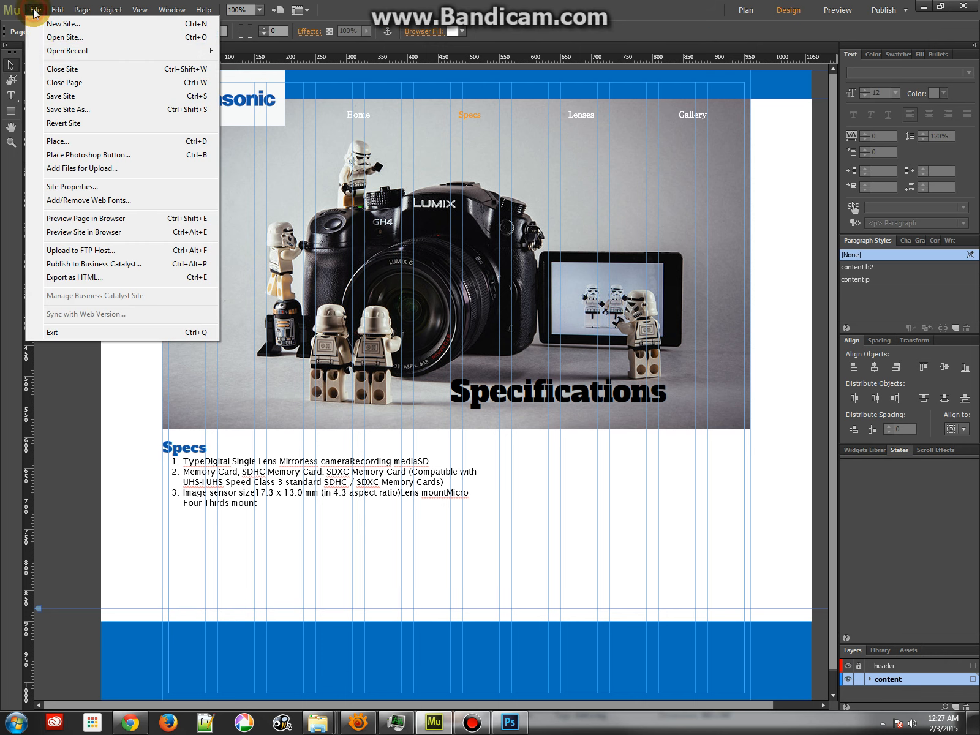
pyautogui.click(67, 141)
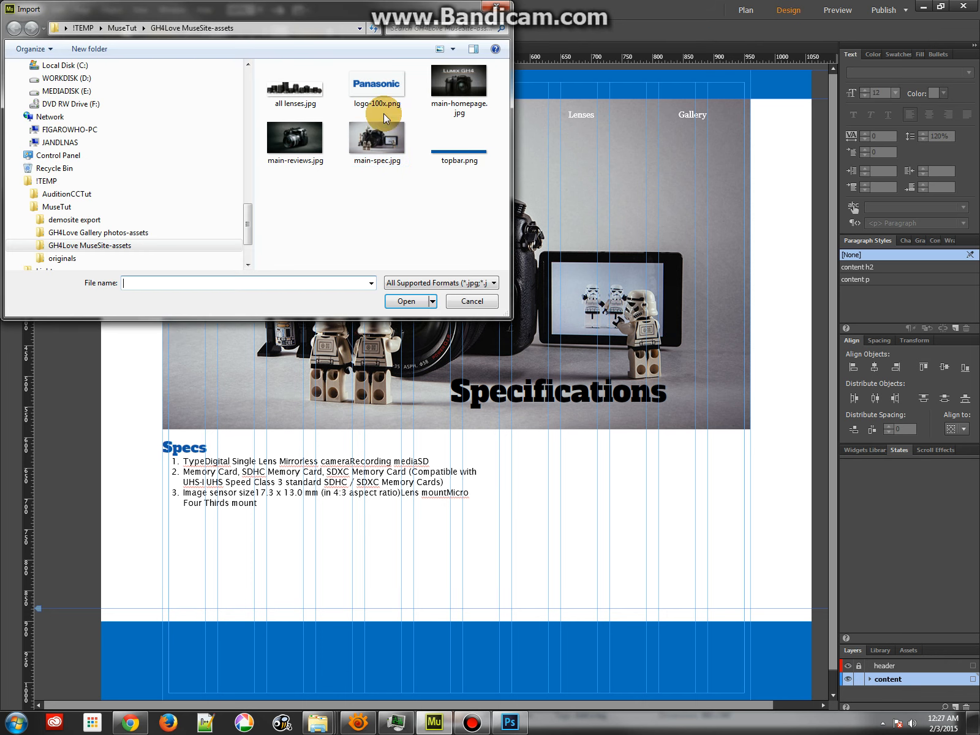
pyautogui.click(134, 28)
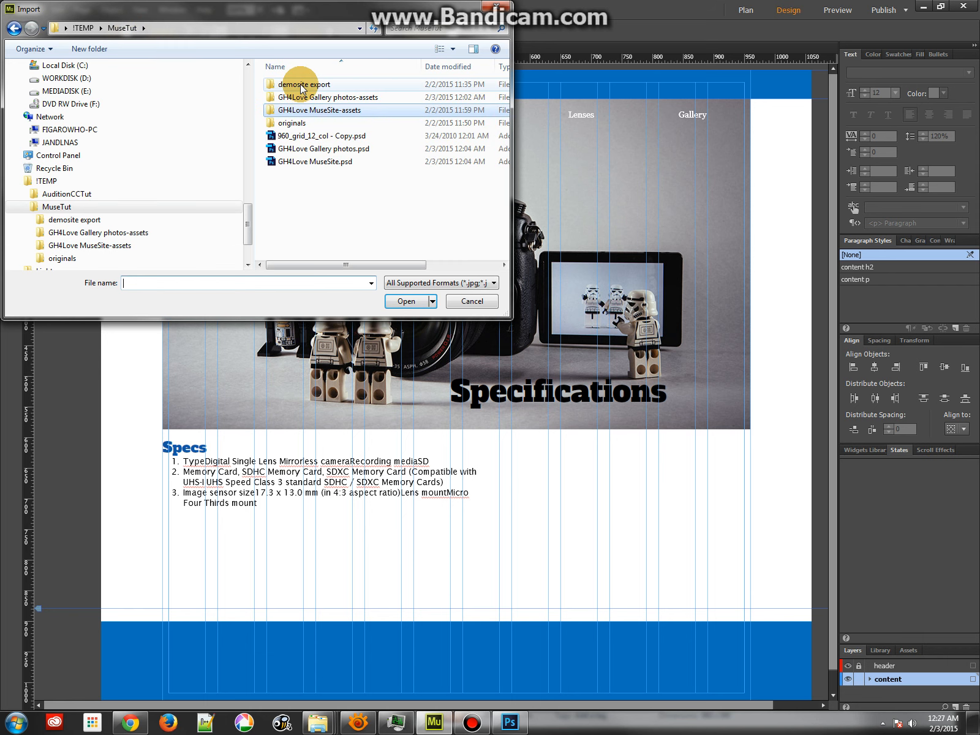
pyautogui.doubleClick(286, 123)
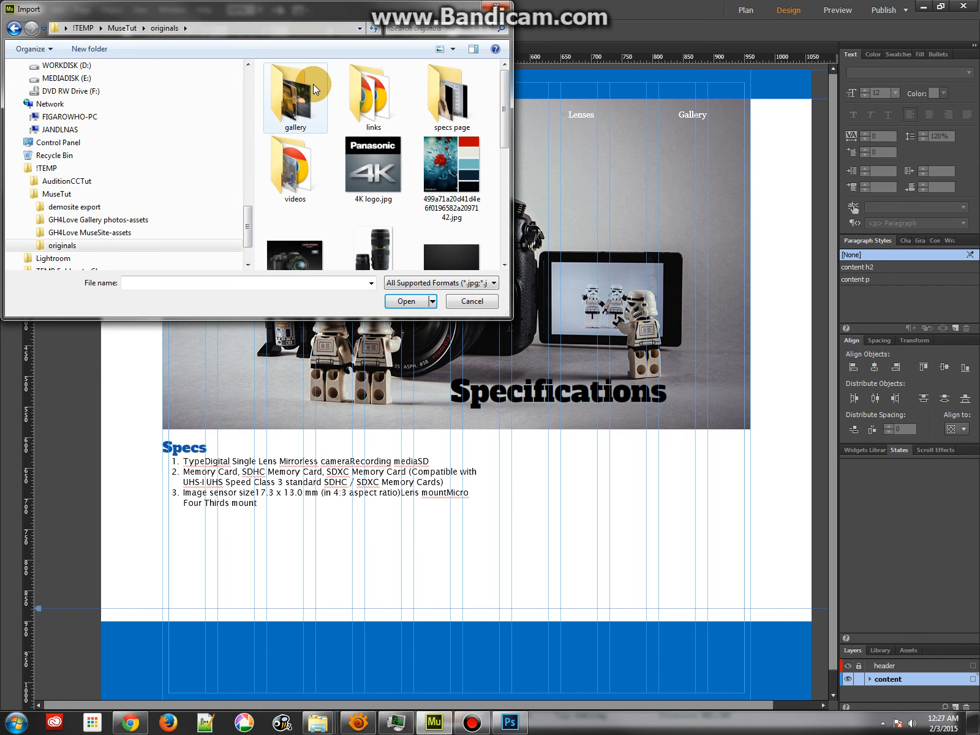
pyautogui.doubleClick(466, 129)
pyautogui.click(399, 97)
pyautogui.keyDown('ctrl'); pyautogui.click(473, 103); pyautogui.keyUp('ctrl')
pyautogui.keyDown('ctrl'); pyautogui.click(306, 173); pyautogui.keyUp('ctrl')
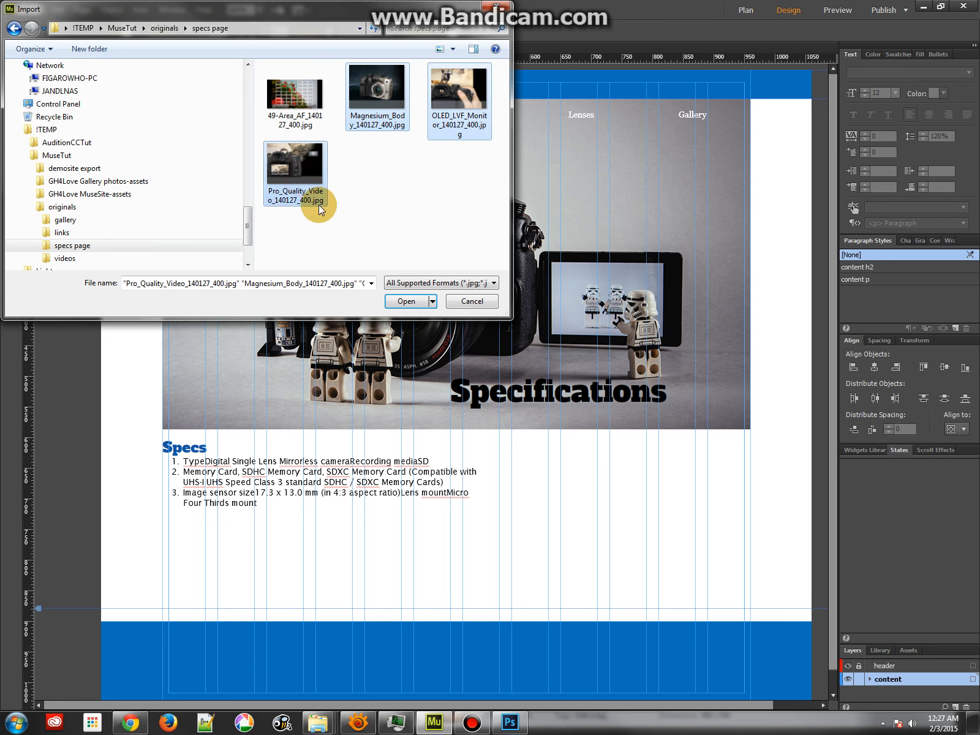
pyautogui.click(405, 301)
# Place the camera body image beside the spec list, the hand-held camera image below the list, and the 4K image below the body image
pyautogui.click(503, 465)
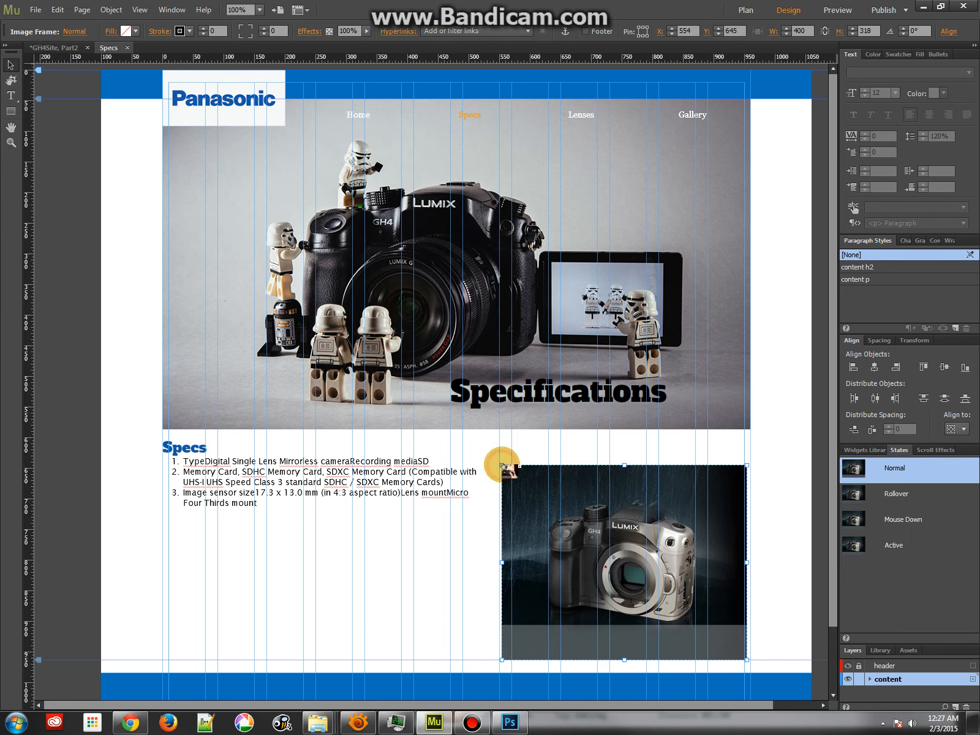
pyautogui.click(175, 577)
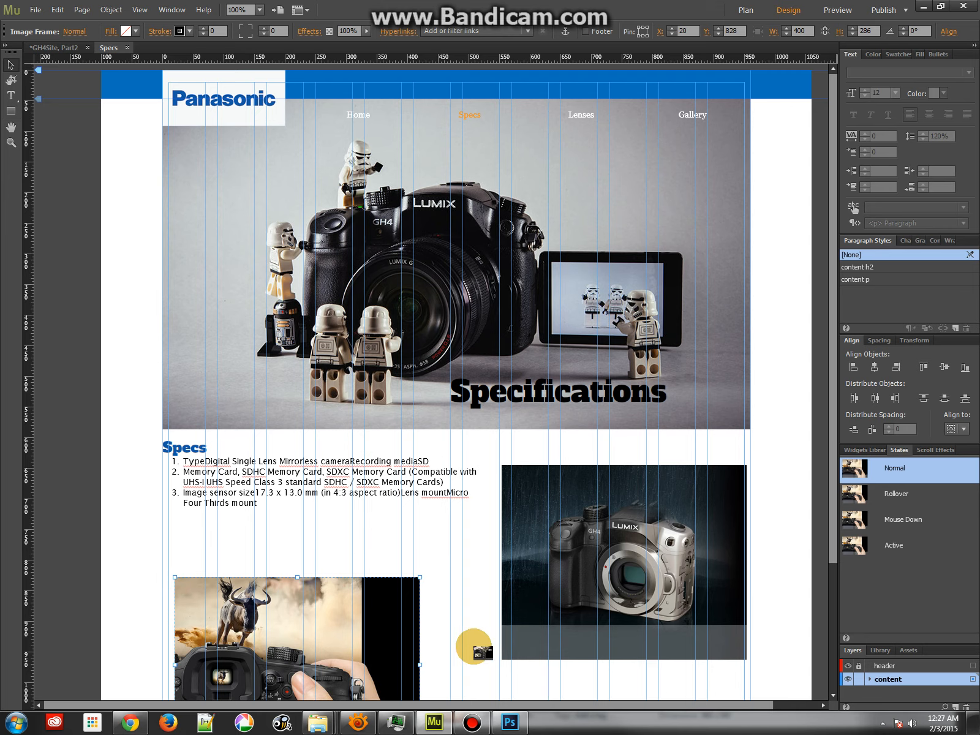
pyautogui.click(481, 668)
# Move the camera body image flush with the page grid's right edge at X 560, Y 623
pyautogui.scroll(-5, 552, 429)
pyautogui.click(662, 250)
pyautogui.moveTo(674, 257); pyautogui.dragTo(675, 239)
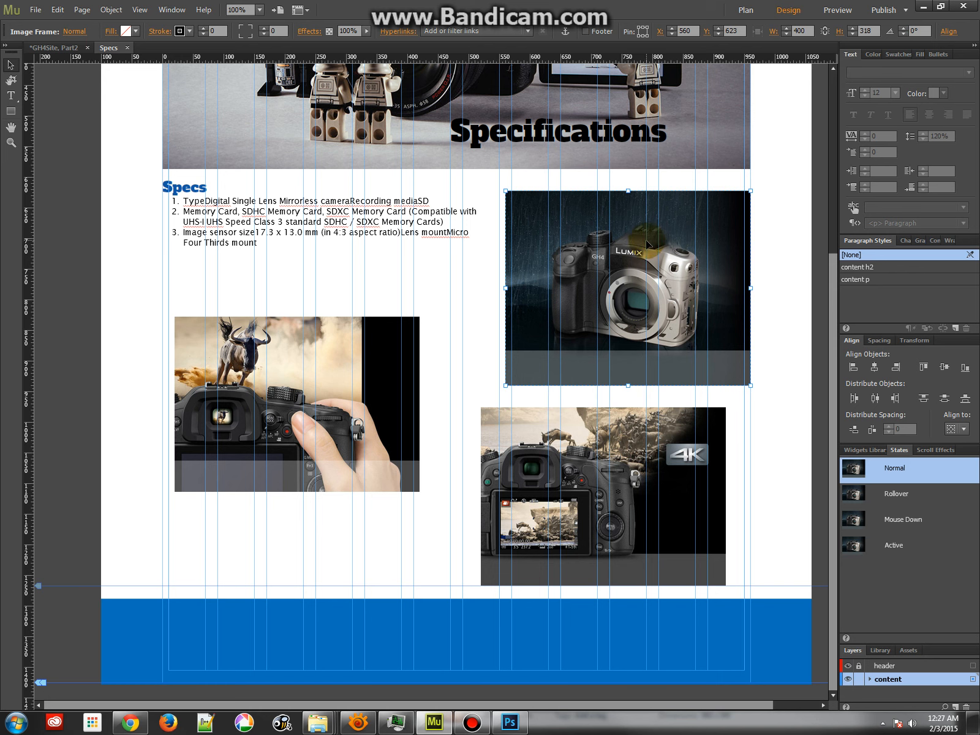
# Stagger the other images, with the 4K image at the grid's left edge and the hand-held camera image at X 560, Y 1232
pyautogui.click(342, 360)
pyautogui.moveTo(342, 361); pyautogui.dragTo(326, 640)
pyautogui.moveTo(646, 418); pyautogui.dragTo(350, 376)
pyautogui.moveTo(296, 639); pyautogui.dragTo(630, 564)
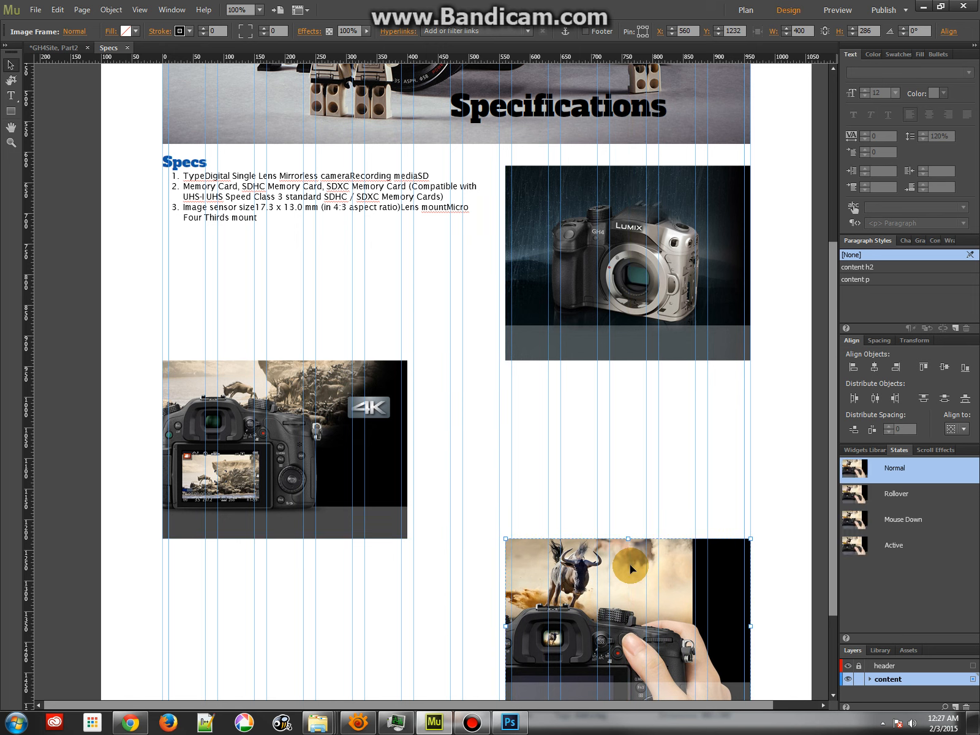
pyautogui.click(538, 460)
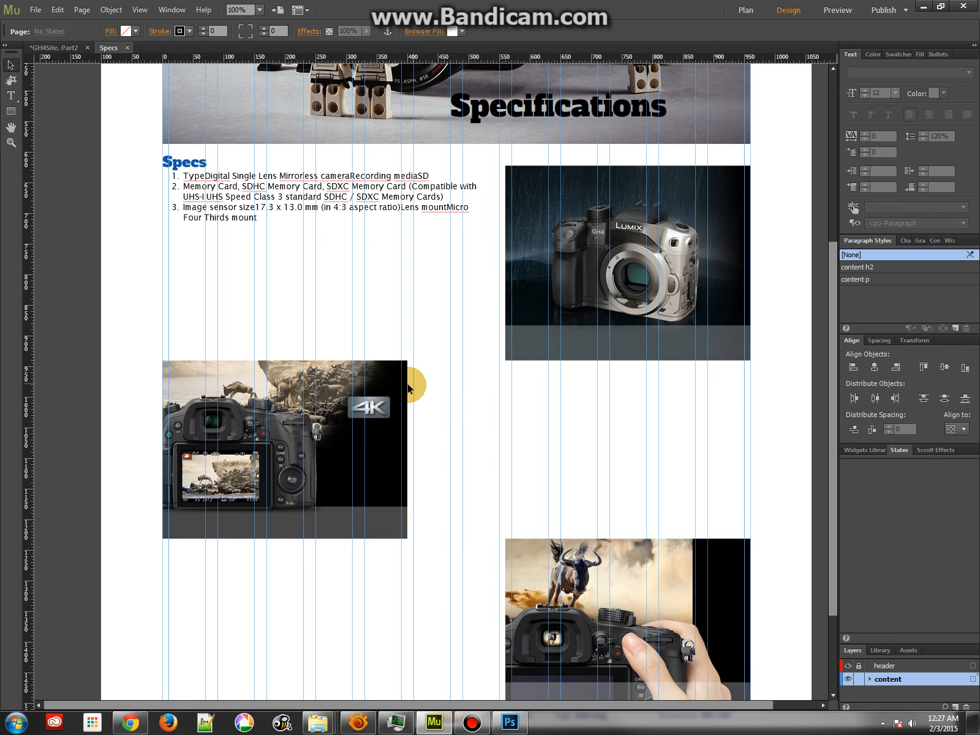
# Lower the 4K image, line it up under the camera body image, and space the hand-held camera image evenly beneath it
pyautogui.moveTo(377, 371); pyautogui.dragTo(377, 392)
pyautogui.moveTo(525, 551); pyautogui.dragTo(484, 574)
pyautogui.moveTo(529, 582); pyautogui.dragTo(505, 585)
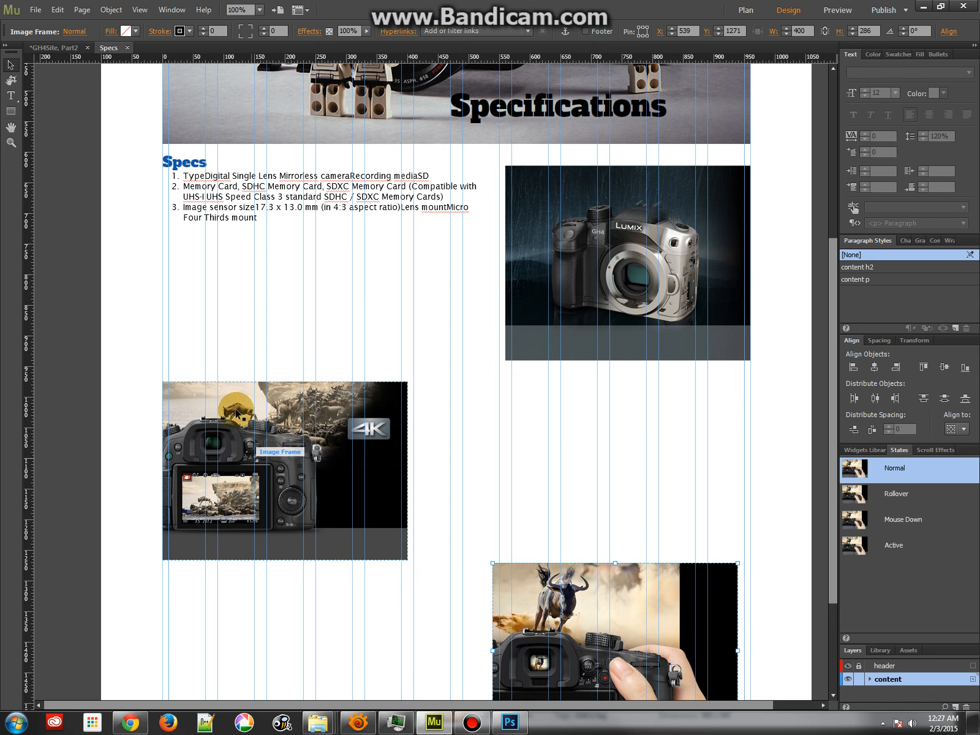
pyautogui.moveTo(283, 399); pyautogui.dragTo(621, 401)
pyautogui.moveTo(574, 576); pyautogui.dragTo(588, 599)
# Move the 4K image back to the grid's left edge at X 0, Y 976
pyautogui.moveTo(712, 471); pyautogui.dragTo(376, 490)
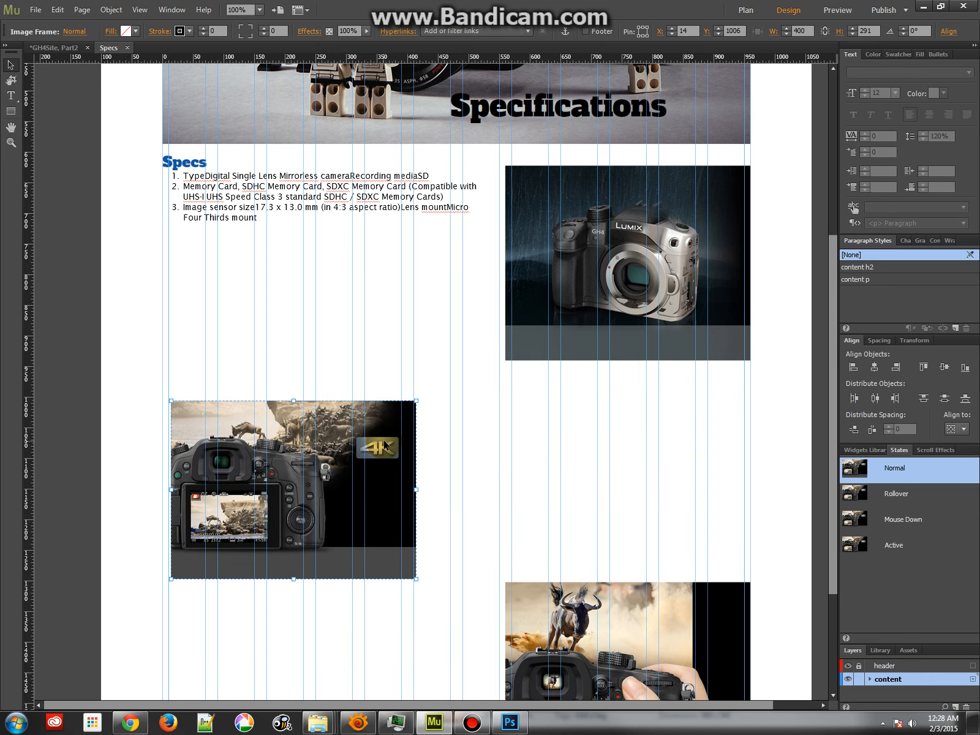
pyautogui.hotkey('ctrl', 'z')
pyautogui.moveTo(669, 416); pyautogui.dragTo(323, 418)
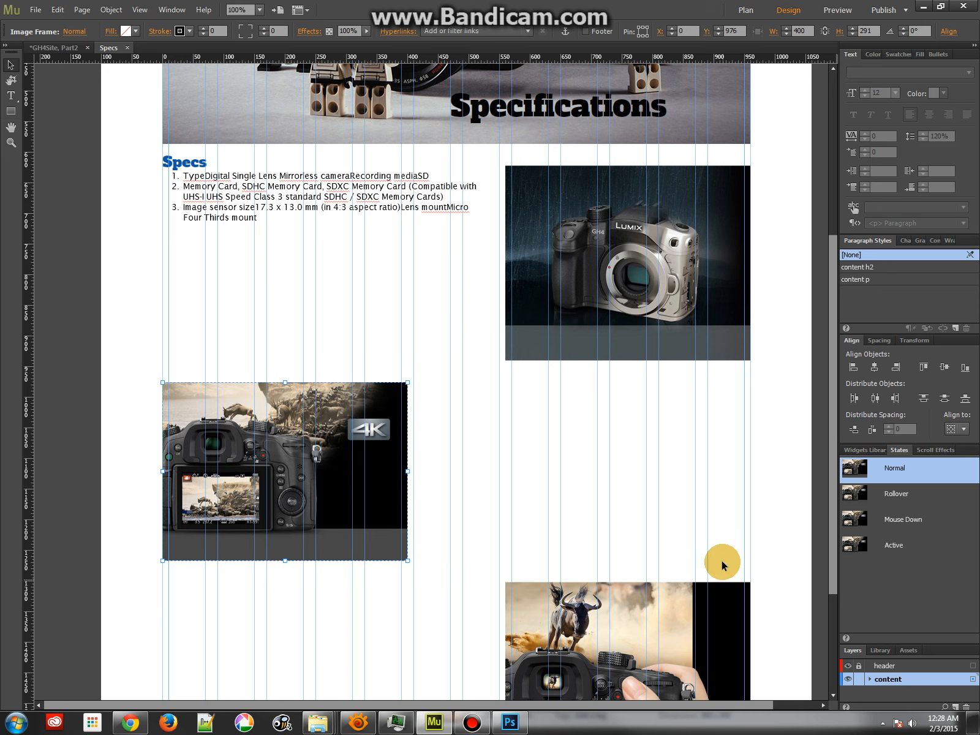
pyautogui.click(713, 538)
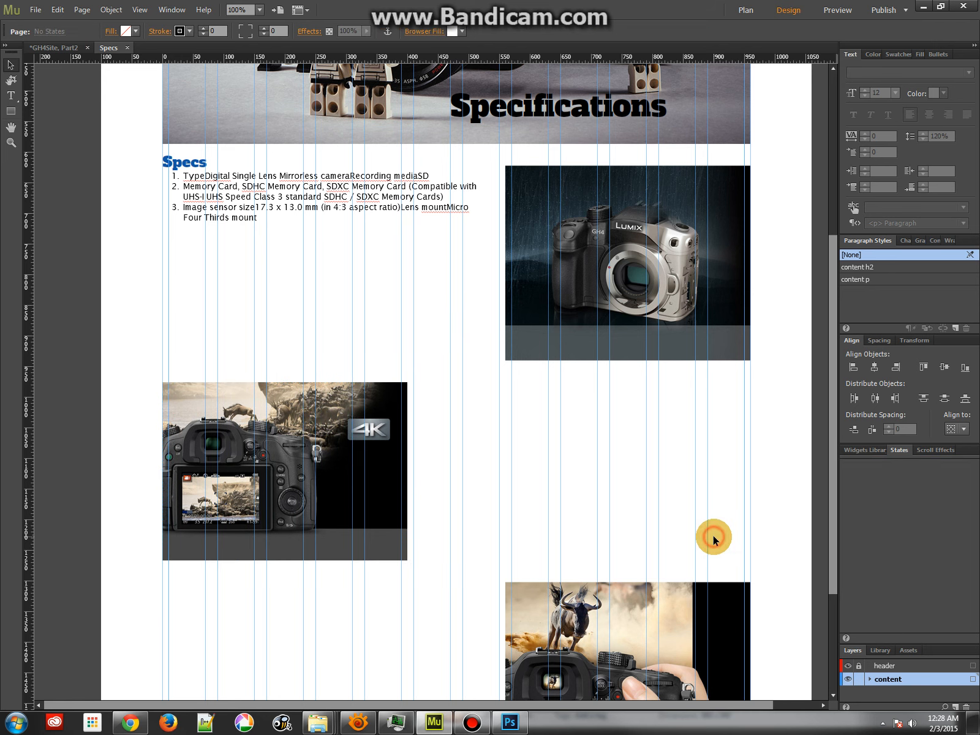
# Align the Specs text frame with the camera body image's top and put copies beside the 4K image (X 440, Y 976) and the hand-held camera image
pyautogui.click(228, 176)
pyautogui.moveTo(188, 162); pyautogui.dragTo(448, 398)
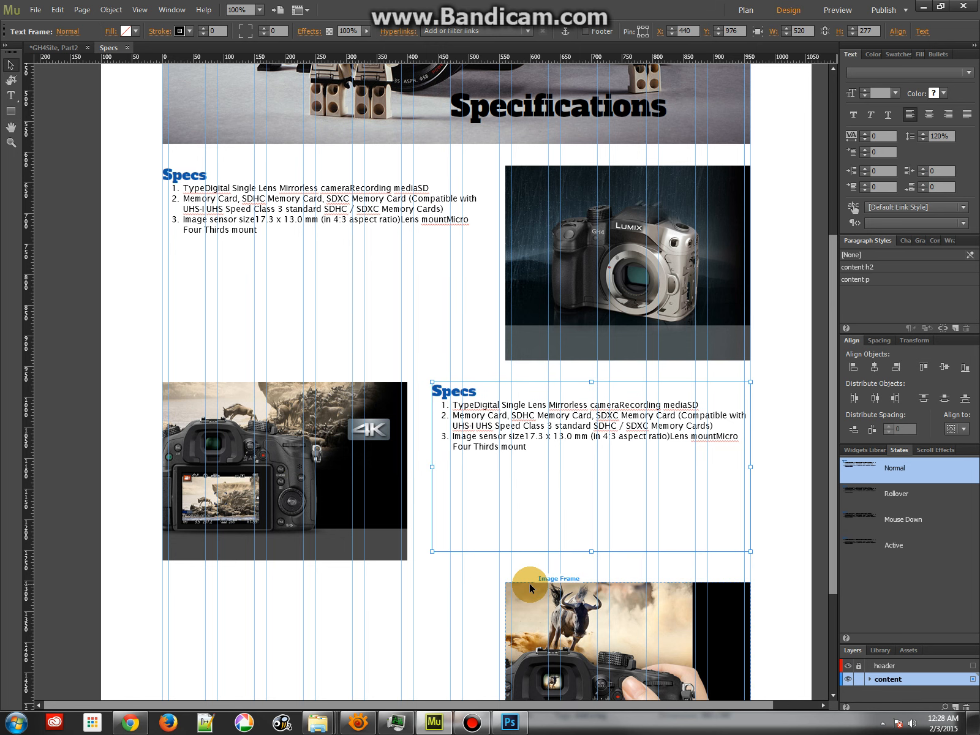
pyautogui.hotkey('ctrl', 'v')
pyautogui.moveTo(294, 311); pyautogui.dragTo(184, 597)
pyautogui.click(116, 587)
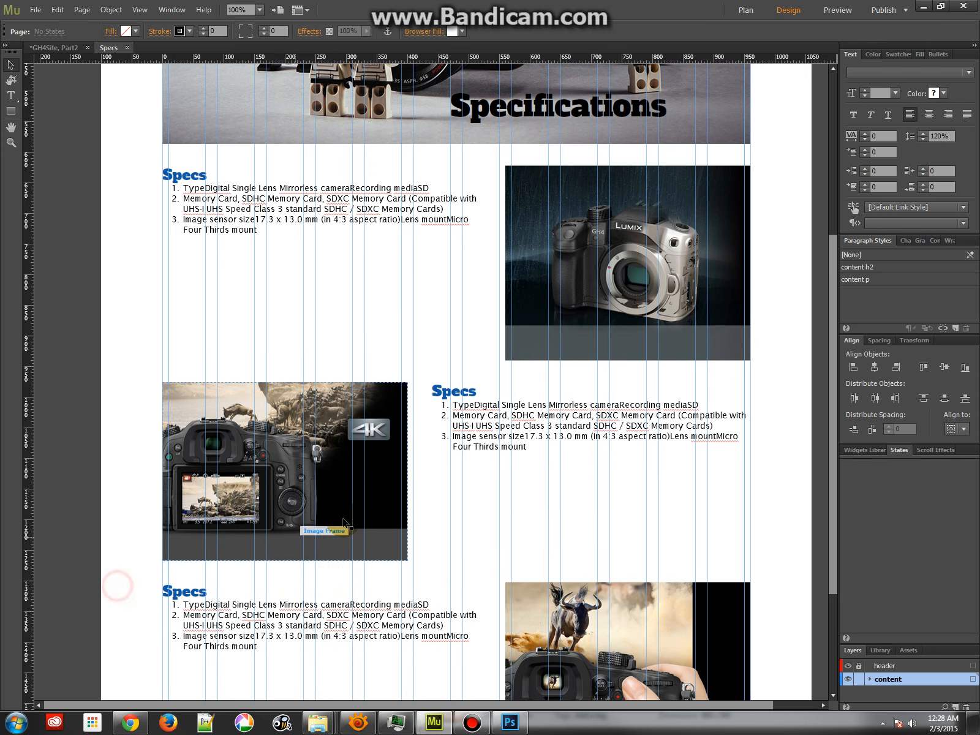
pyautogui.scroll(-4, 548, 524)
pyautogui.scroll(2, 548, 524)
pyautogui.scroll(5, 549, 524)
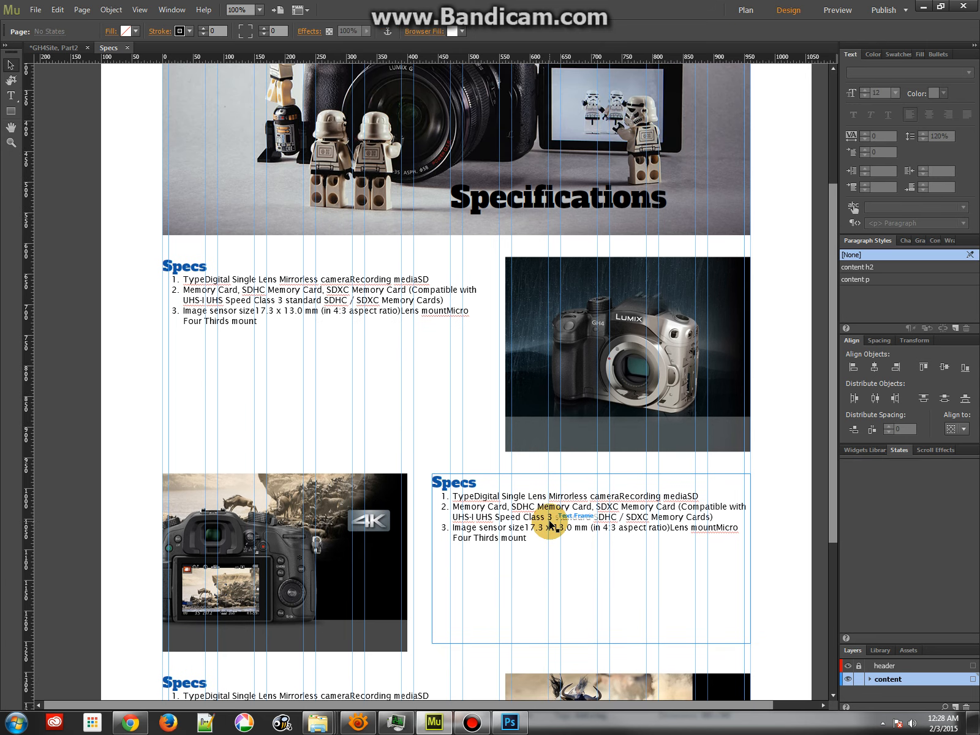
pyautogui.scroll(-3, 550, 521)
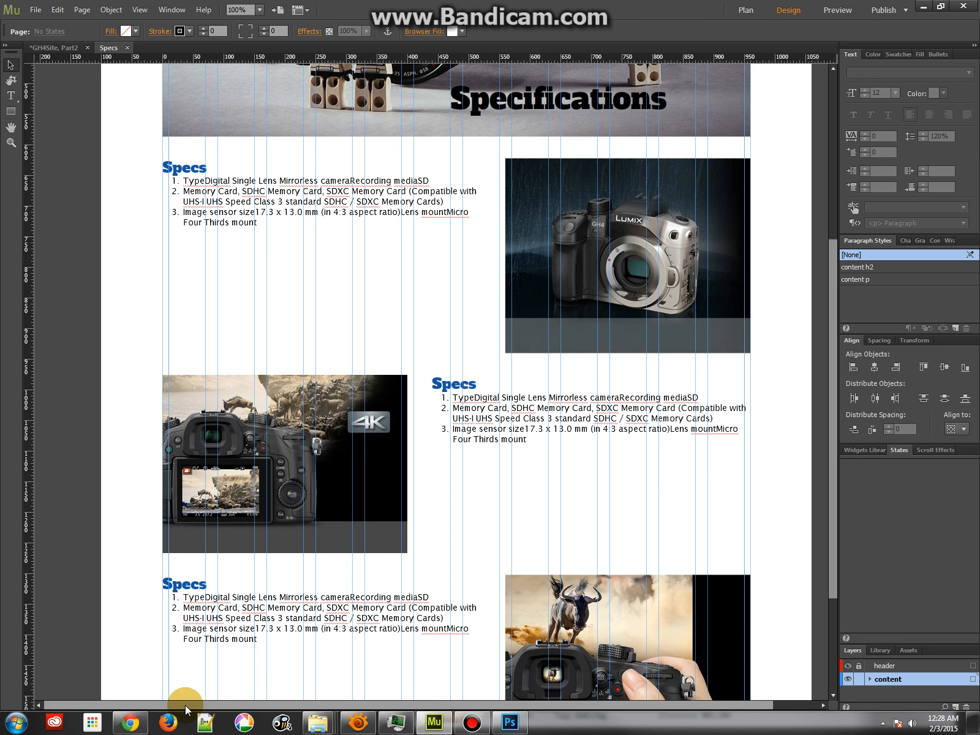
# Show the Widgets Library, switch to Chrome to expand the Wifi Function and Viewfinder specifications, and return to Muse
pyautogui.click(878, 450)
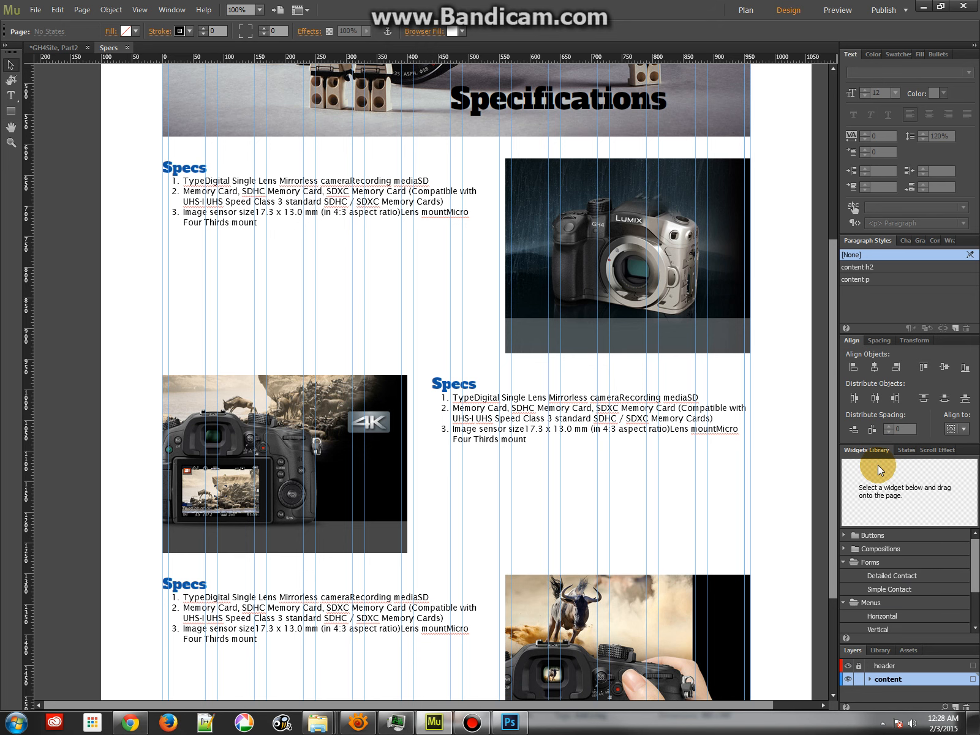
pyautogui.click(130, 723)
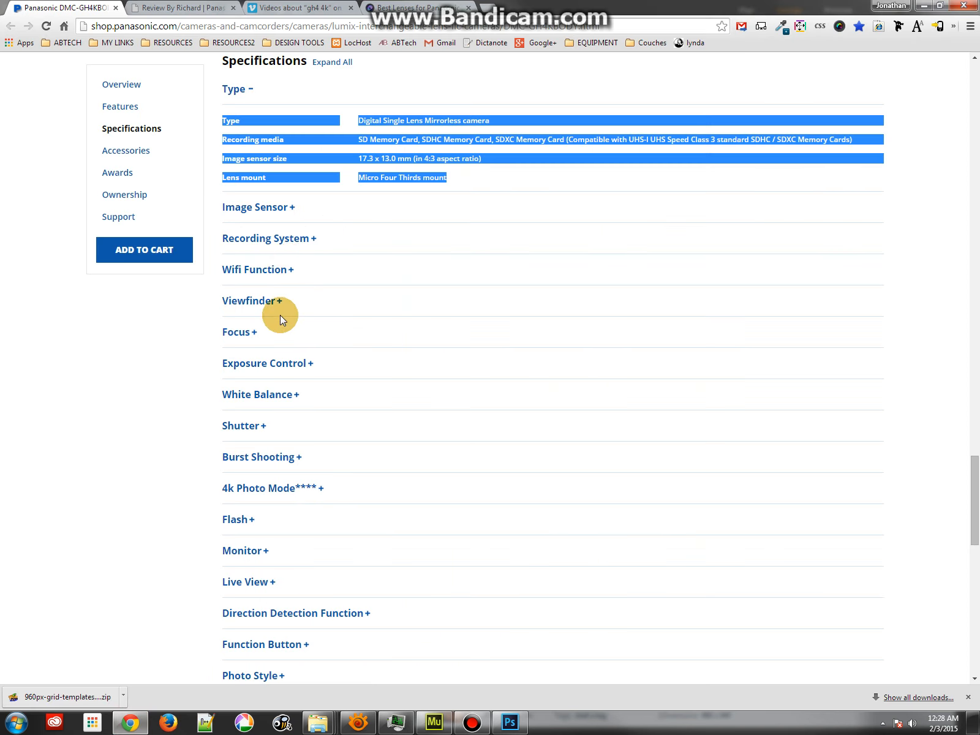
pyautogui.click(285, 275)
pyautogui.click(257, 371)
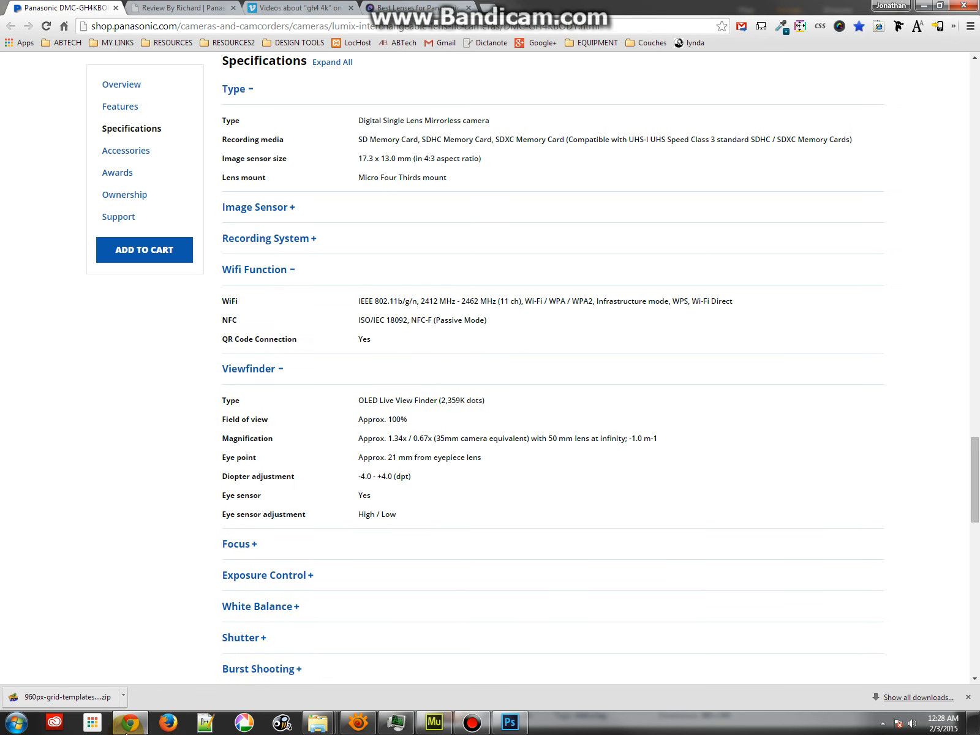
pyautogui.click(449, 724)
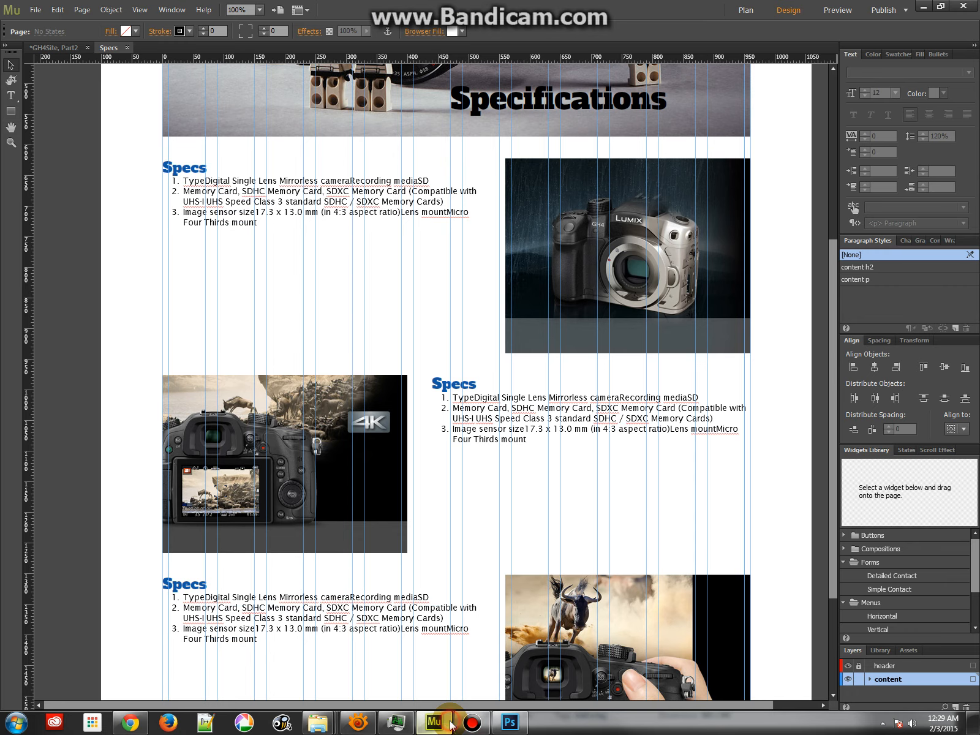
# Place an Accordion panel widget from the Widgets Library on the page below the second Specs list, at X 480, Y 1149
pyautogui.moveTo(974, 573); pyautogui.dragTo(975, 615)
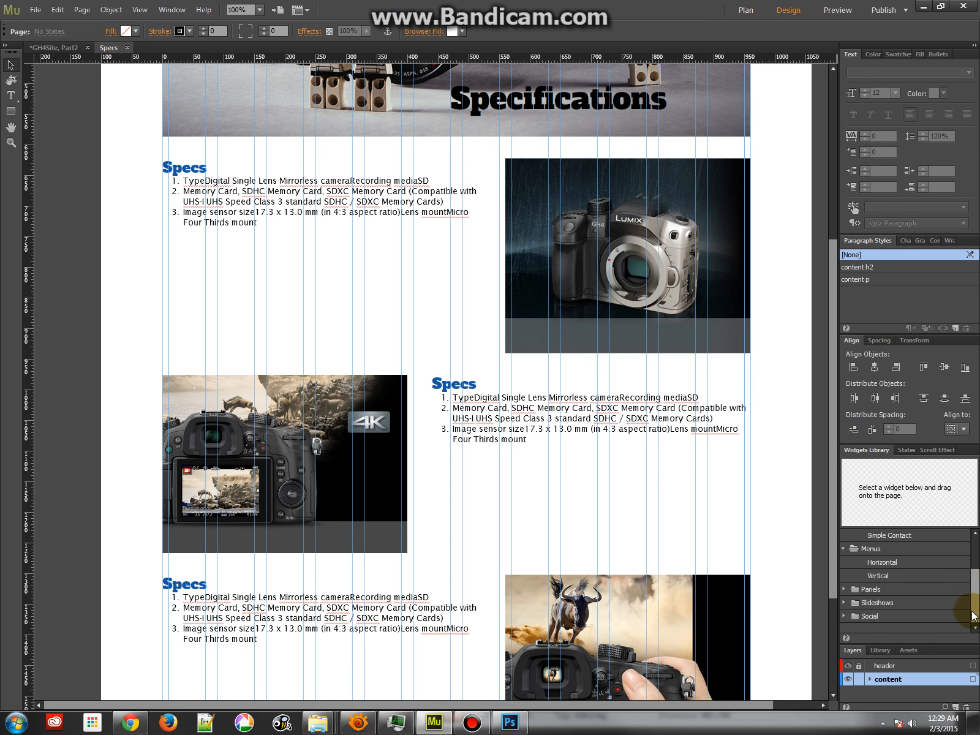
pyautogui.click(844, 590)
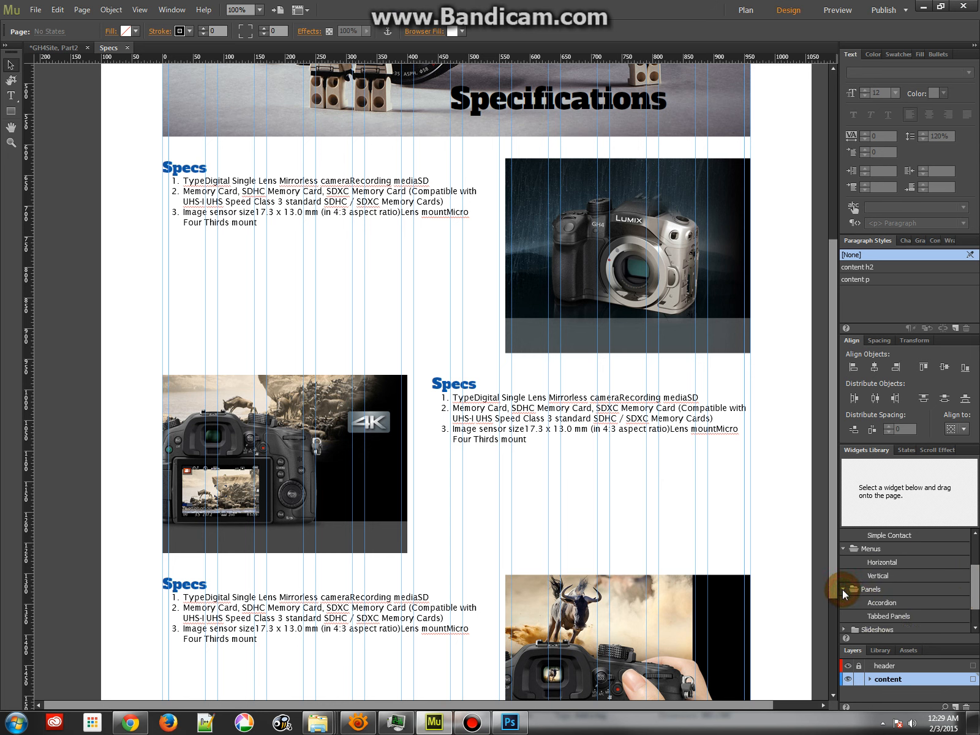
pyautogui.click(875, 603)
pyautogui.moveTo(874, 603); pyautogui.dragTo(458, 481)
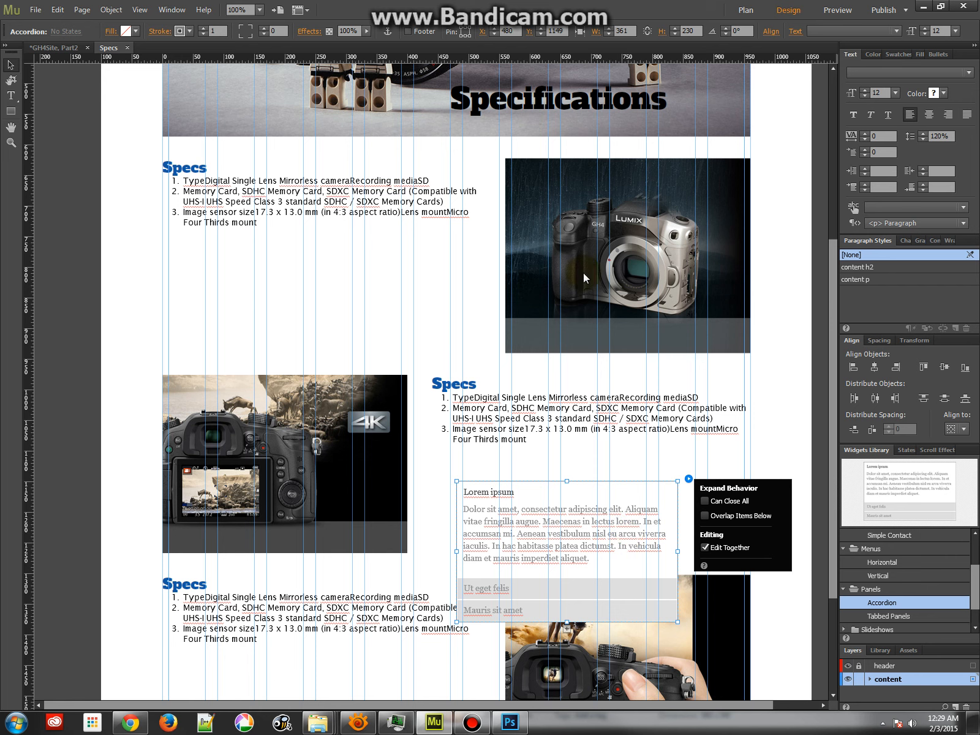
# Delete the two lower Specs text frames together with the hand-held camera and 4K images
pyautogui.click(552, 208)
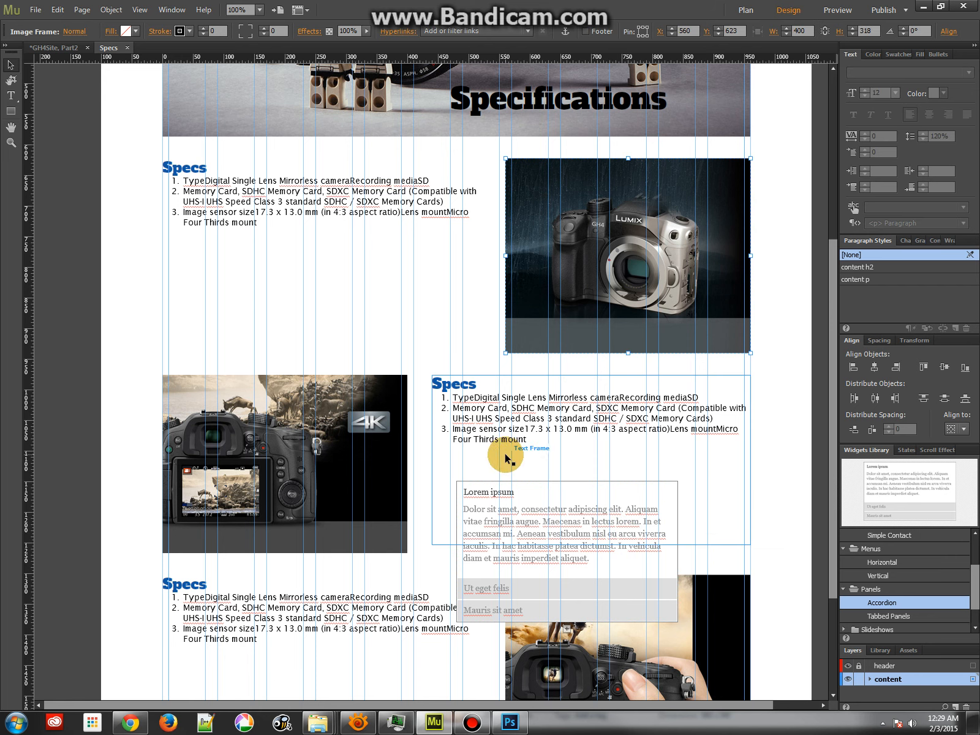
pyautogui.click(484, 423)
pyautogui.keyDown('shift'); pyautogui.click(414, 606); pyautogui.keyUp('shift')
pyautogui.keyDown('shift'); pyautogui.click(577, 668); pyautogui.keyUp('shift')
pyautogui.press('Delete')
pyautogui.click(280, 451)
pyautogui.press('Delete')
# Move the accordion to the grid's left edge at X 0, Y 983 and widen it to the full 960 px grid width
pyautogui.click(502, 500)
pyautogui.moveTo(507, 503); pyautogui.dragTo(254, 419)
pyautogui.click(365, 472)
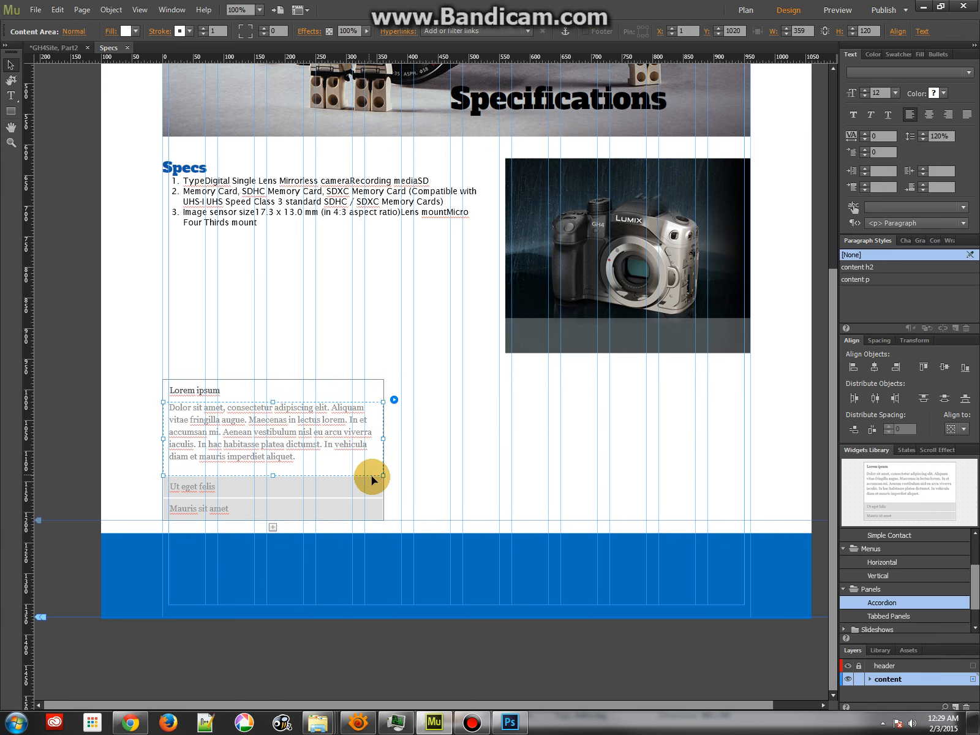
pyautogui.click(384, 519)
pyautogui.click(372, 385)
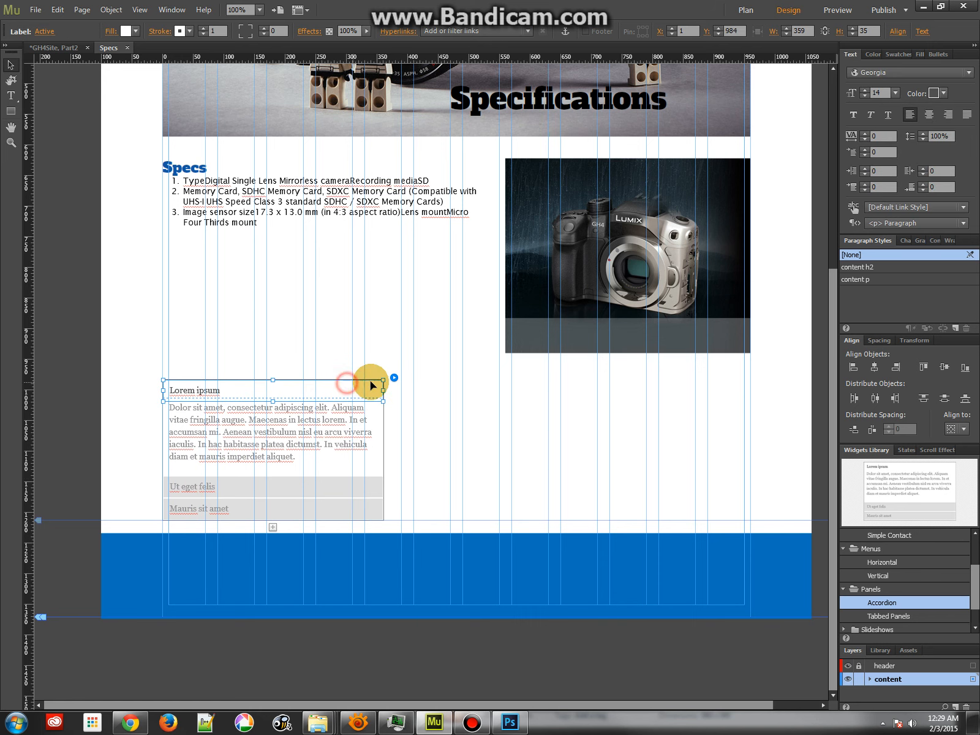
pyautogui.click(351, 348)
pyautogui.click(363, 429)
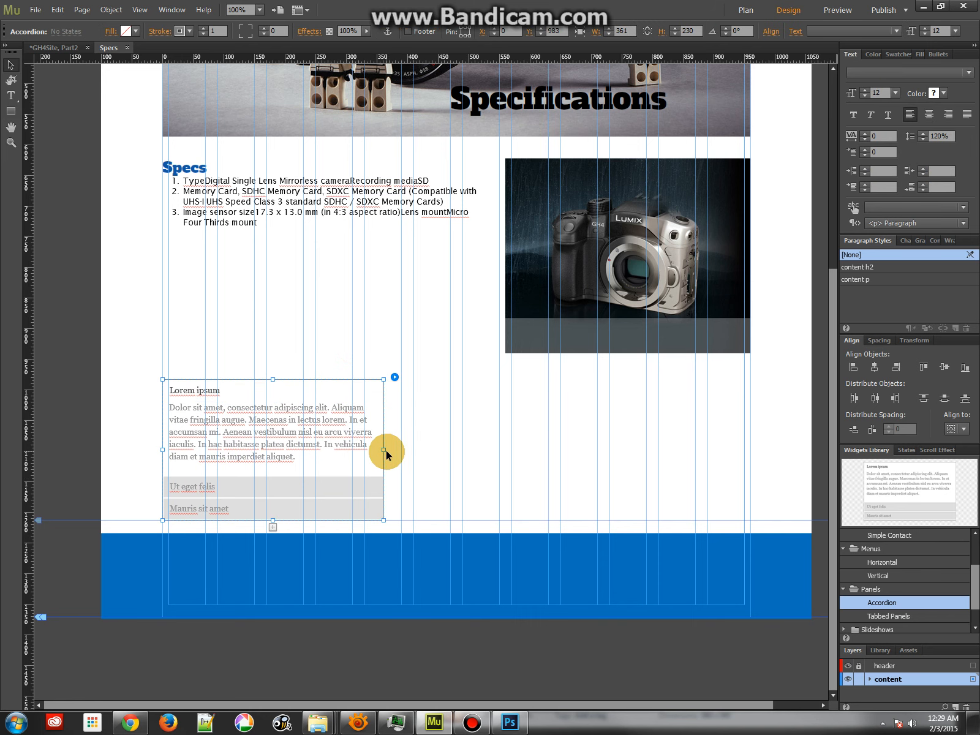
pyautogui.moveTo(385, 450); pyautogui.dragTo(750, 452)
# Move the camera body image into the accordion's open Lorem ipsum content area, beside the placeholder text
pyautogui.click(271, 437)
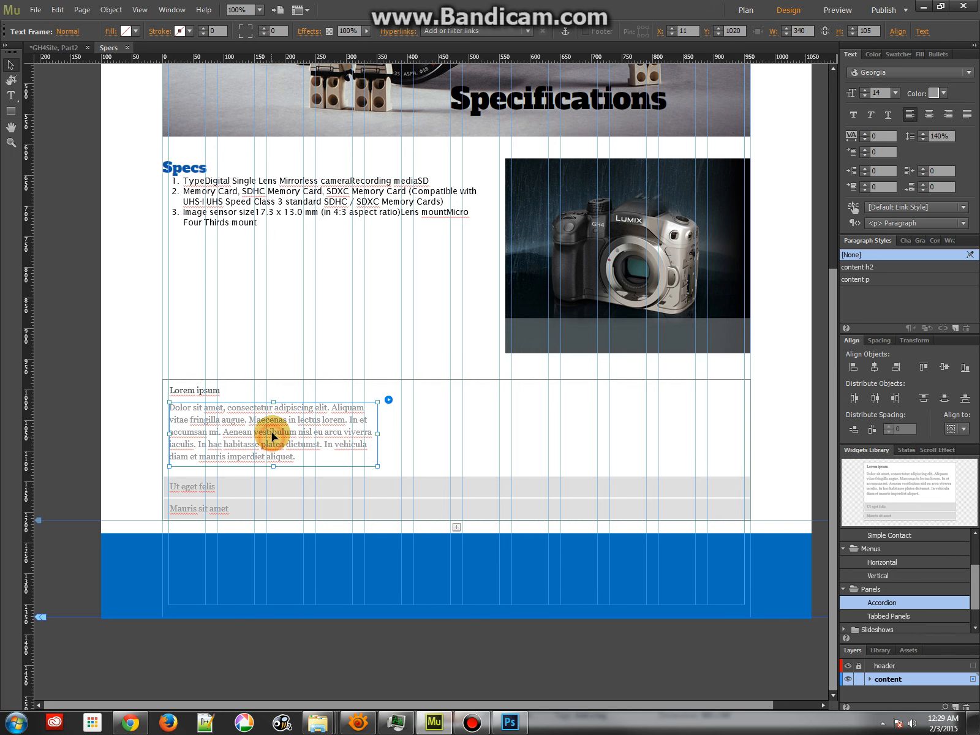
pyautogui.moveTo(565, 223); pyautogui.dragTo(488, 419)
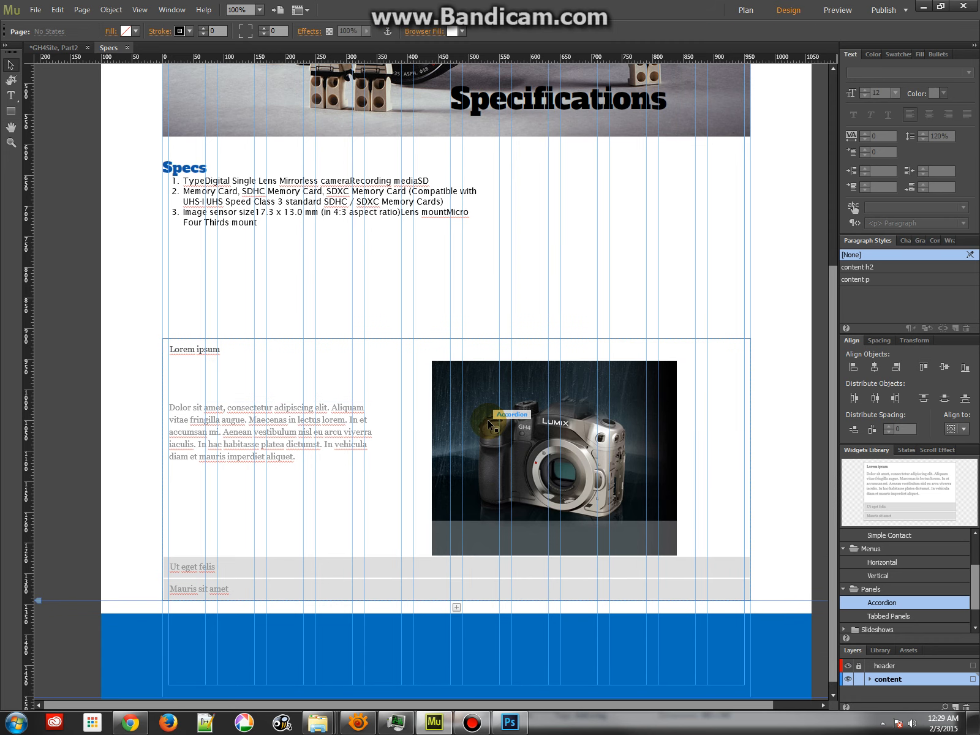
pyautogui.click(488, 420)
pyautogui.moveTo(565, 419); pyautogui.dragTo(591, 414)
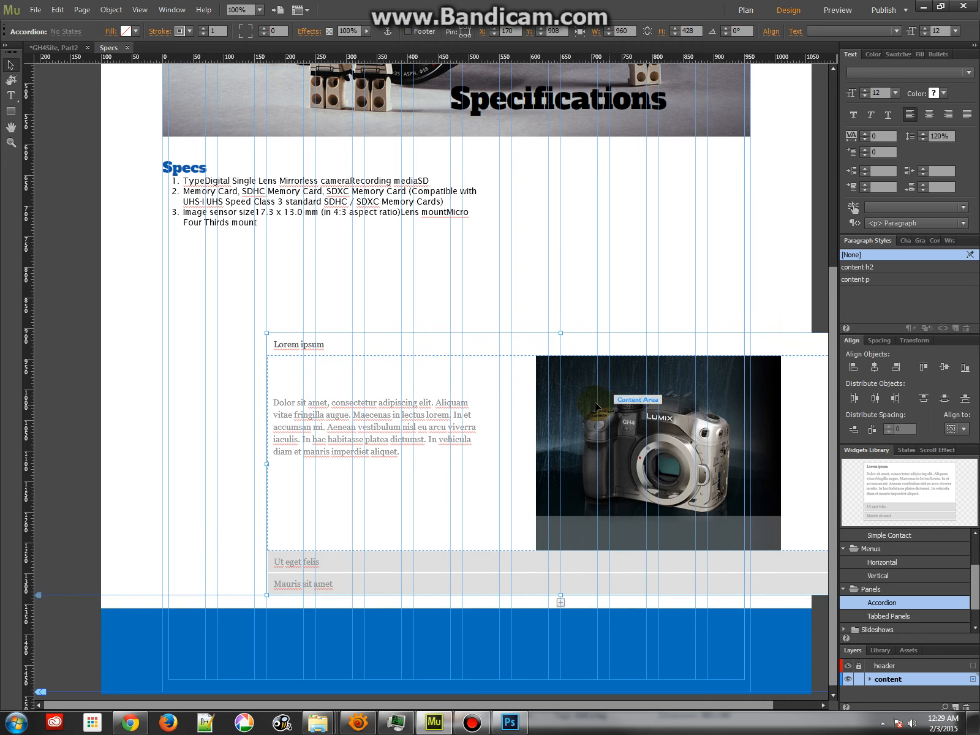
pyautogui.click(387, 375)
pyautogui.hotkey('ctrl', 'z')
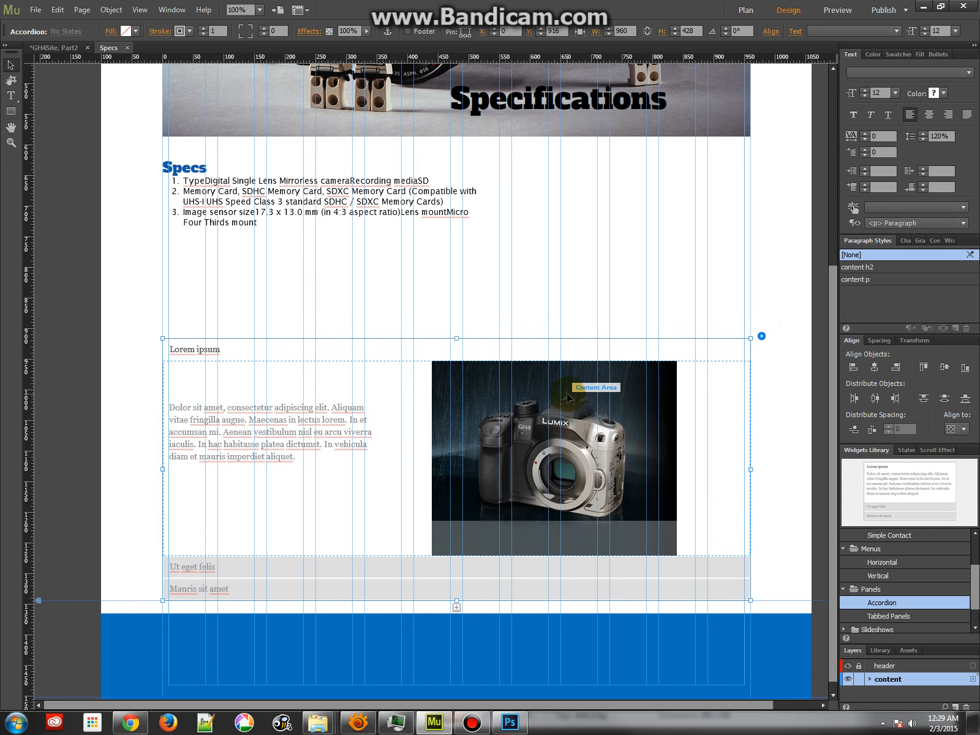
# Inside the accordion's open panel, shift the camera image right to about X 560 and raise the placeholder text directly under the label
pyautogui.click(558, 402)
pyautogui.click(554, 402)
pyautogui.click(535, 401)
pyautogui.moveTo(535, 402); pyautogui.dragTo(603, 384)
pyautogui.click(173, 405)
pyautogui.click(191, 411)
pyautogui.moveTo(191, 412); pyautogui.dragTo(191, 373)
# Apply the content h2 paragraph style to the accordion's active Lorem ipsum label
pyautogui.click(192, 347)
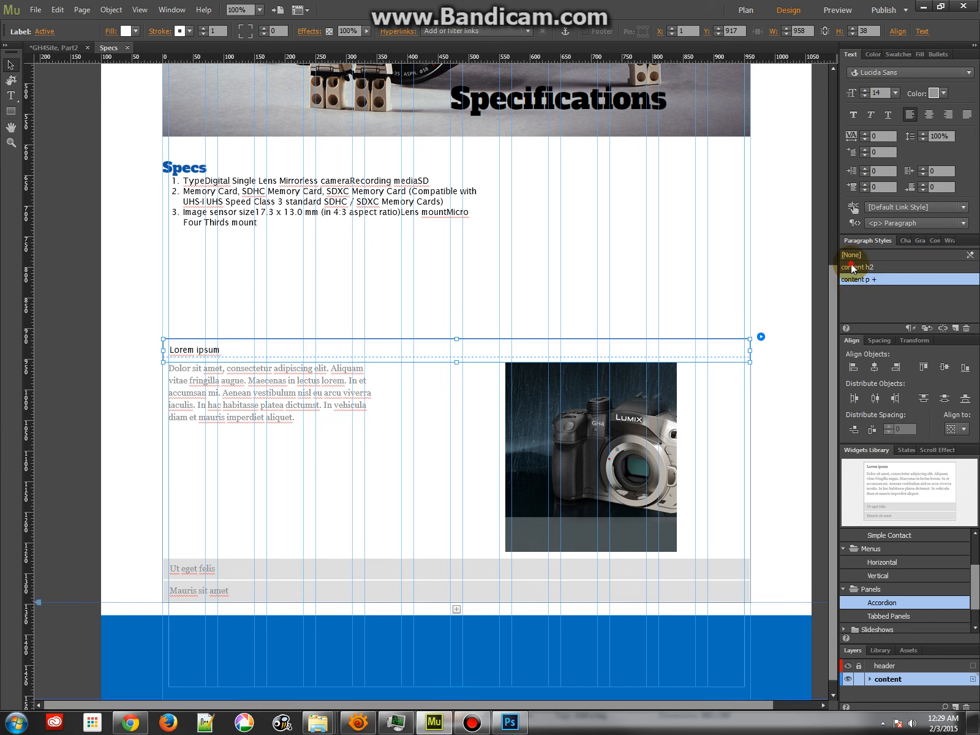
pyautogui.click(856, 268)
pyautogui.click(362, 279)
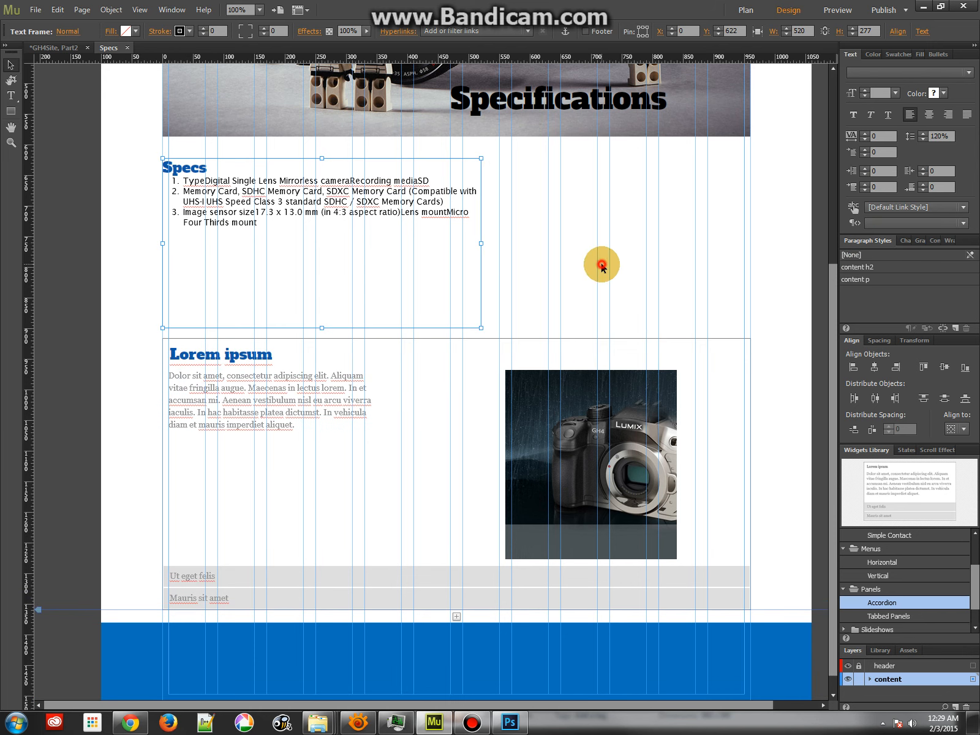
pyautogui.click(610, 288)
pyautogui.click(660, 343)
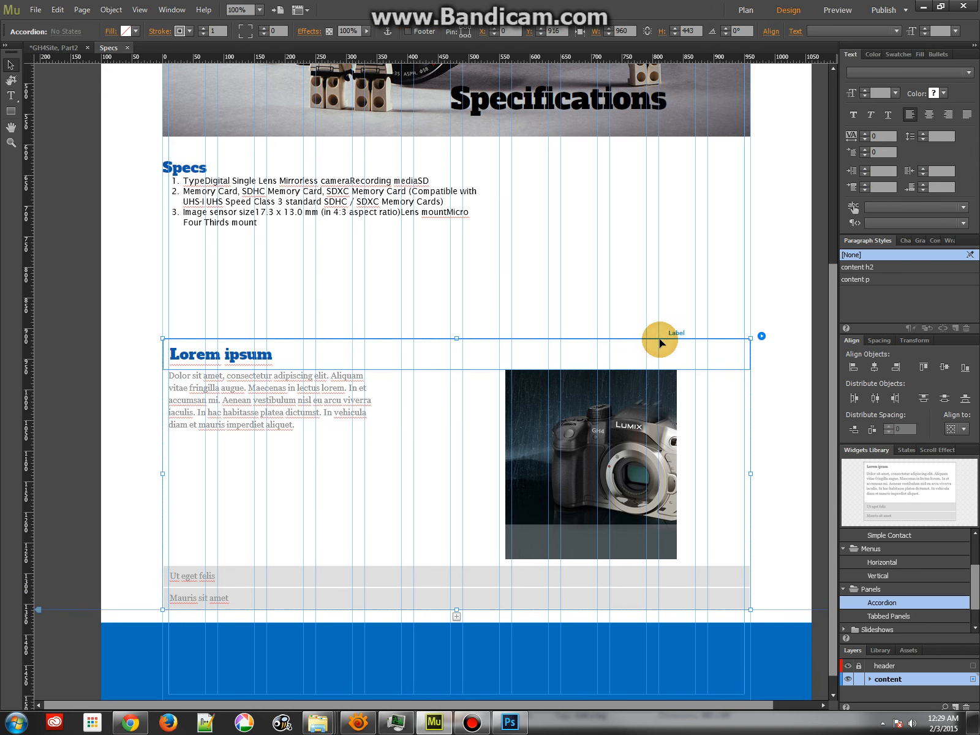
pyautogui.click(705, 287)
# Preview the Specs page, expand each of the accordion's panels to test it, and close the preview
pyautogui.click(234, 571)
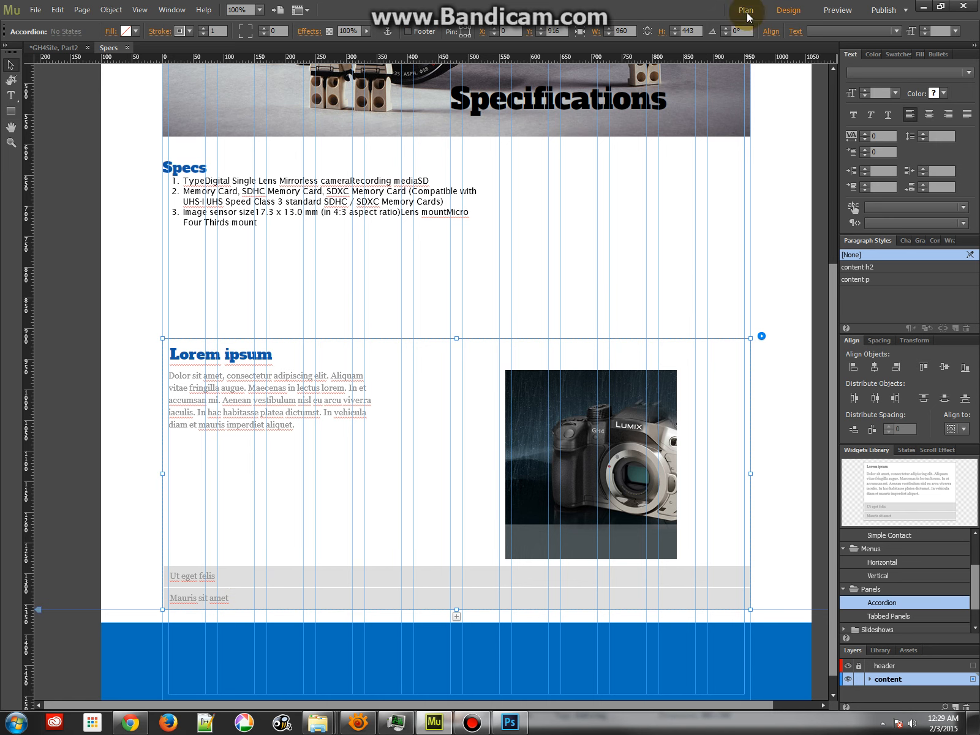
pyautogui.click(838, 10)
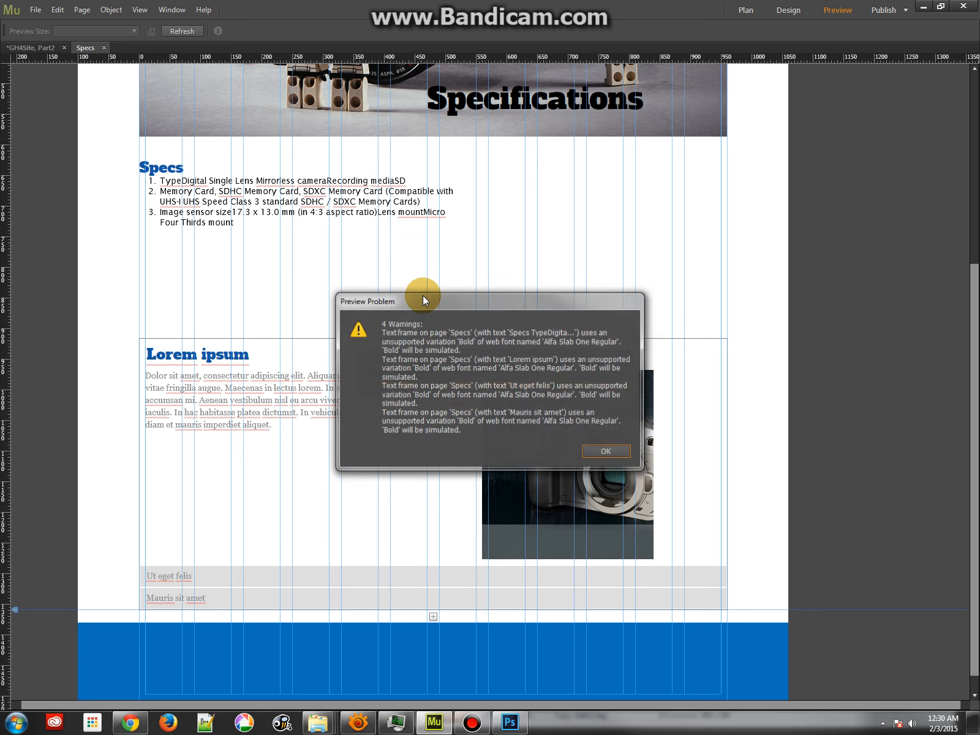
pyautogui.click(610, 451)
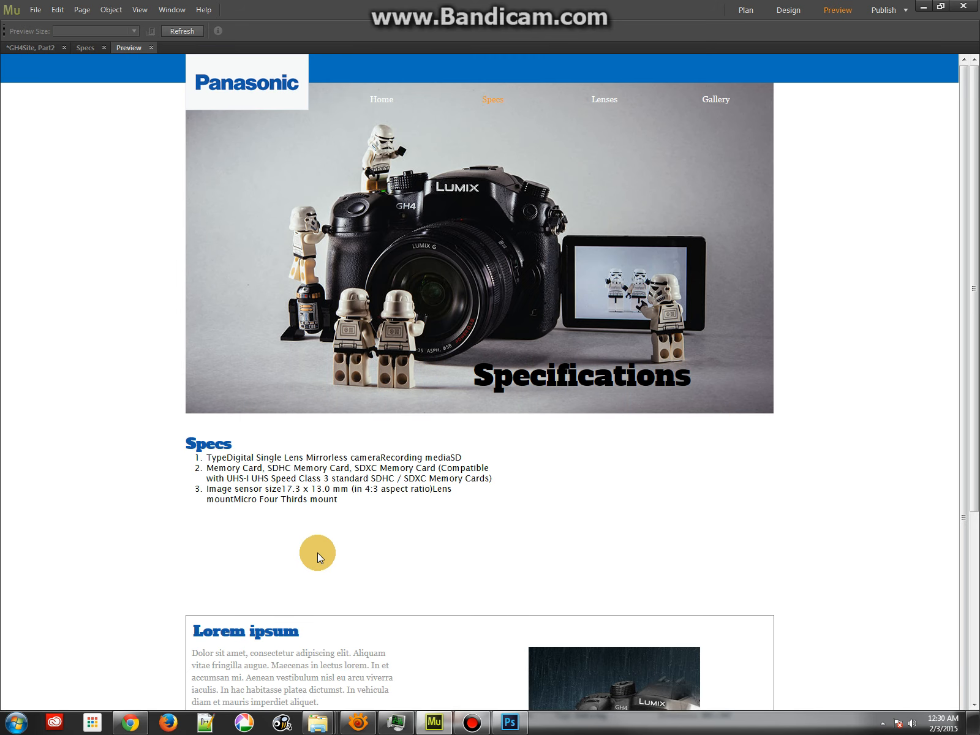
pyautogui.moveTo(970, 455); pyautogui.dragTo(974, 643)
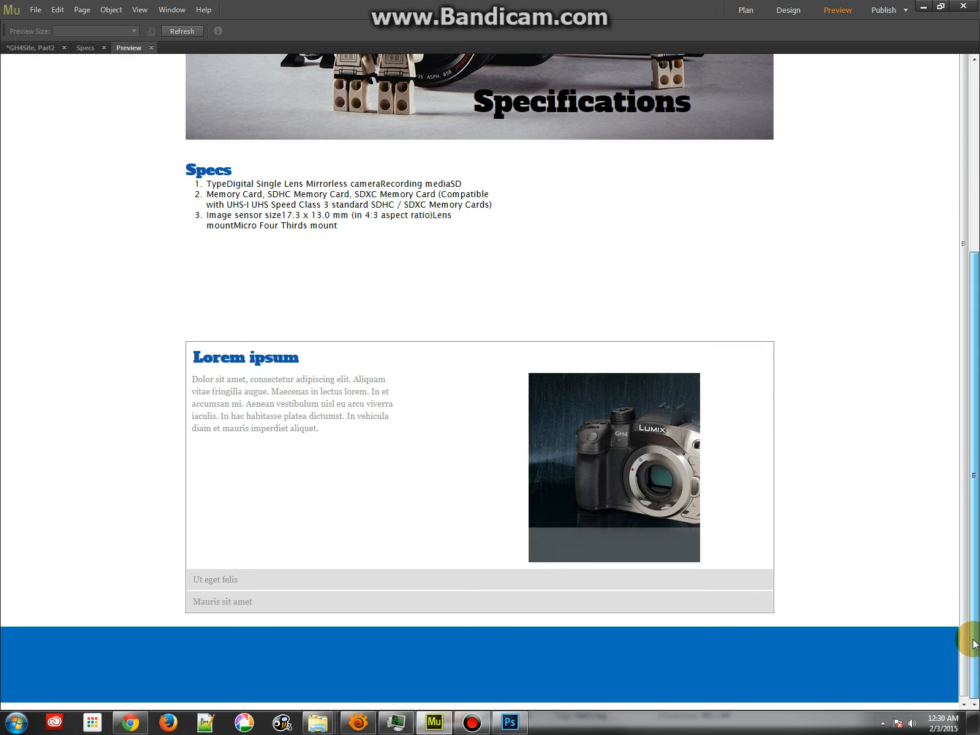
pyautogui.click(292, 579)
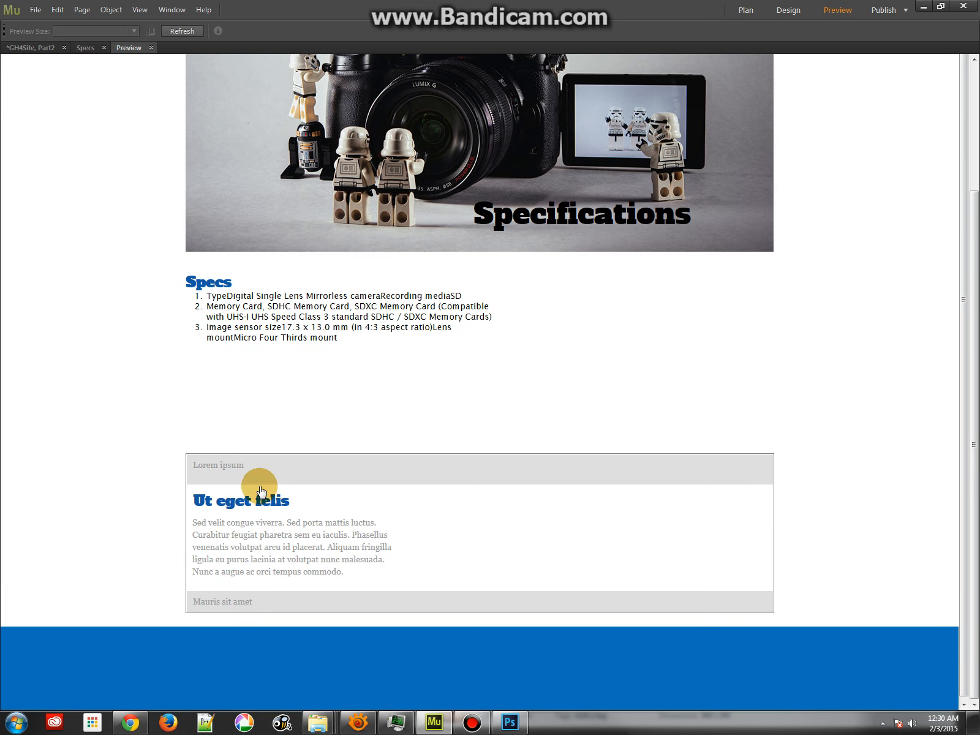
pyautogui.click(257, 465)
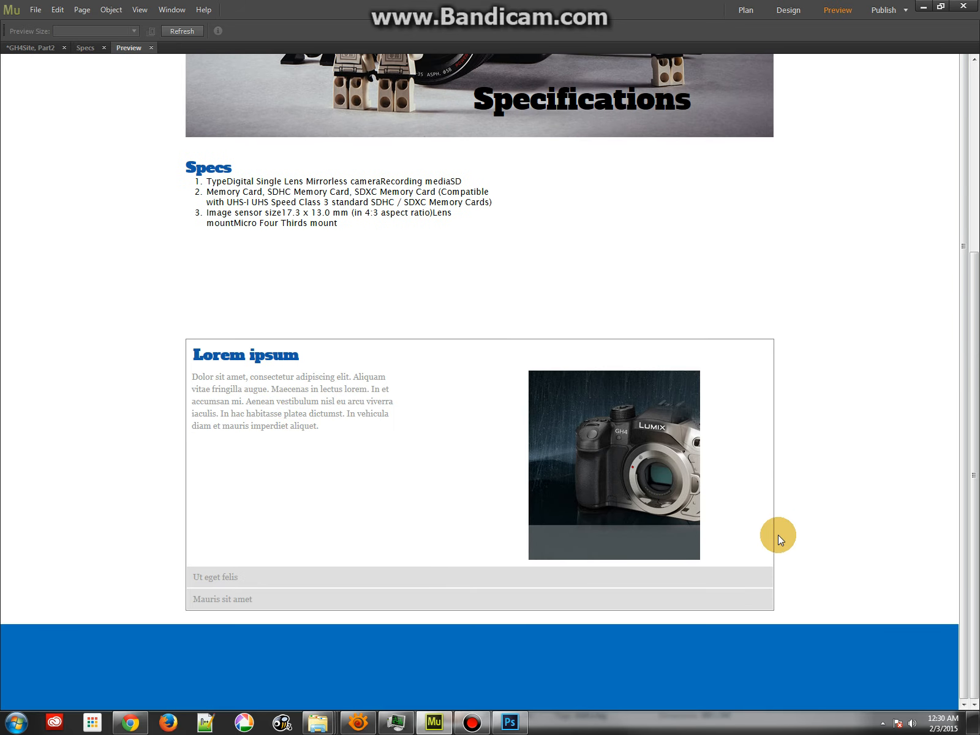
pyautogui.click(245, 598)
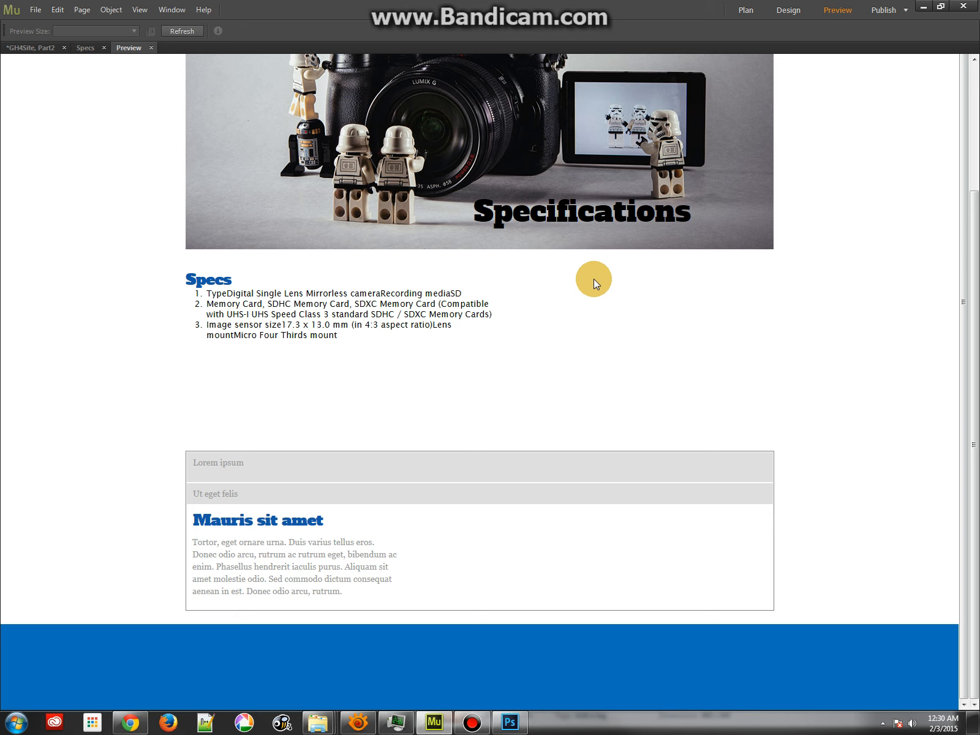
pyautogui.click(151, 49)
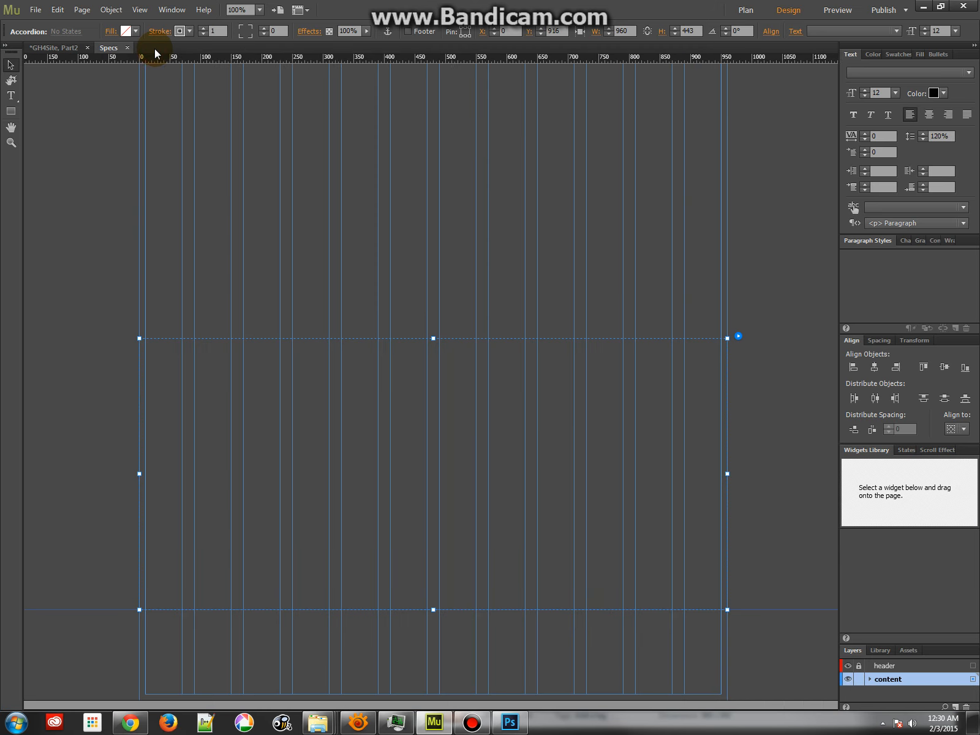